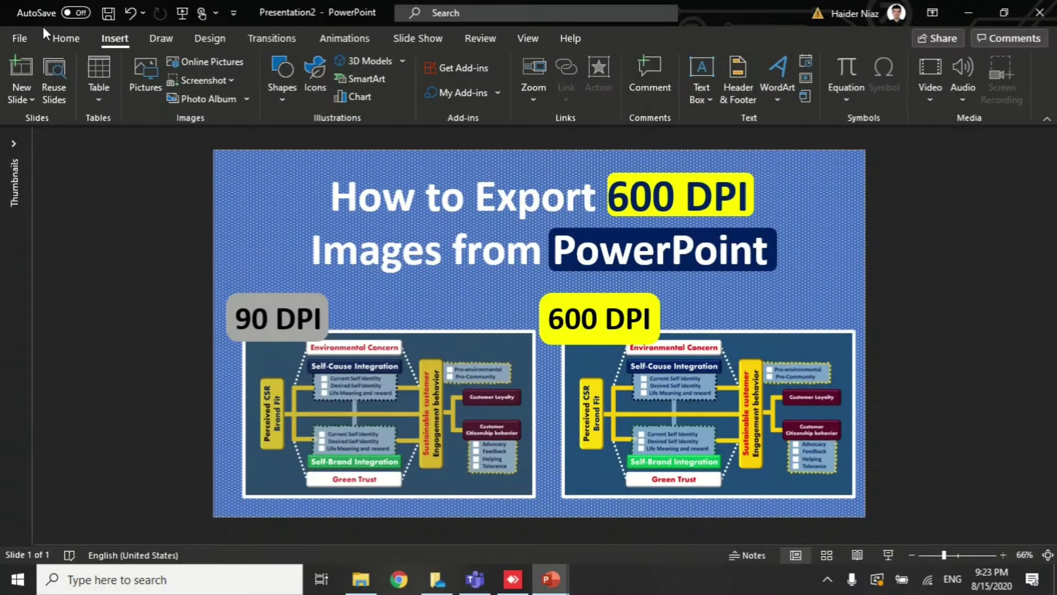
Select the 90 DPI diagram picture and zoom in to inspect it closely
click(62, 38)
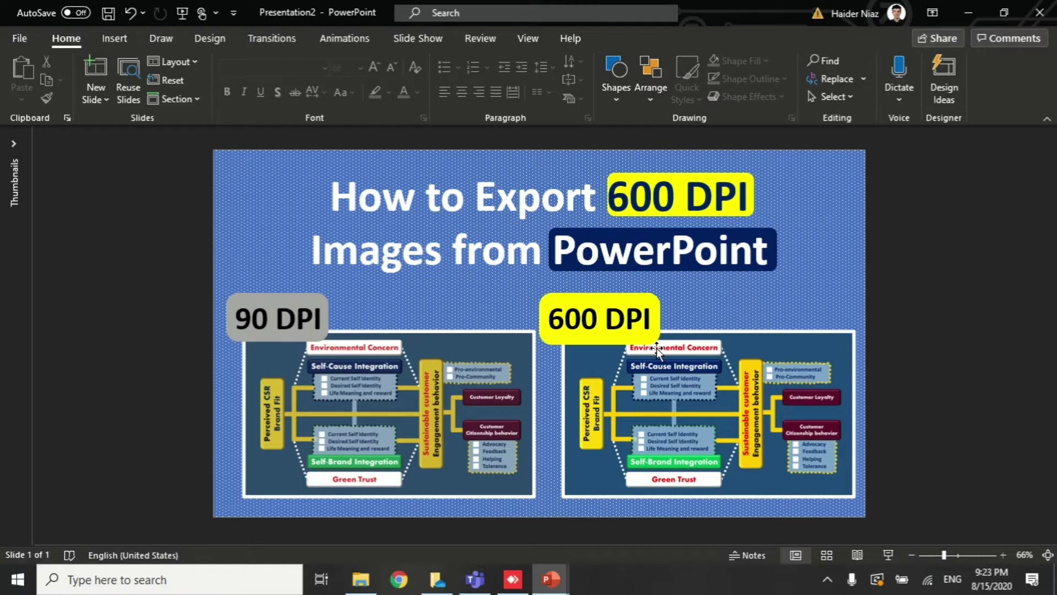
click(407, 427)
ctrl+scroll(408, 428, up, 4)
ctrl+scroll(484, 430, up, 5)
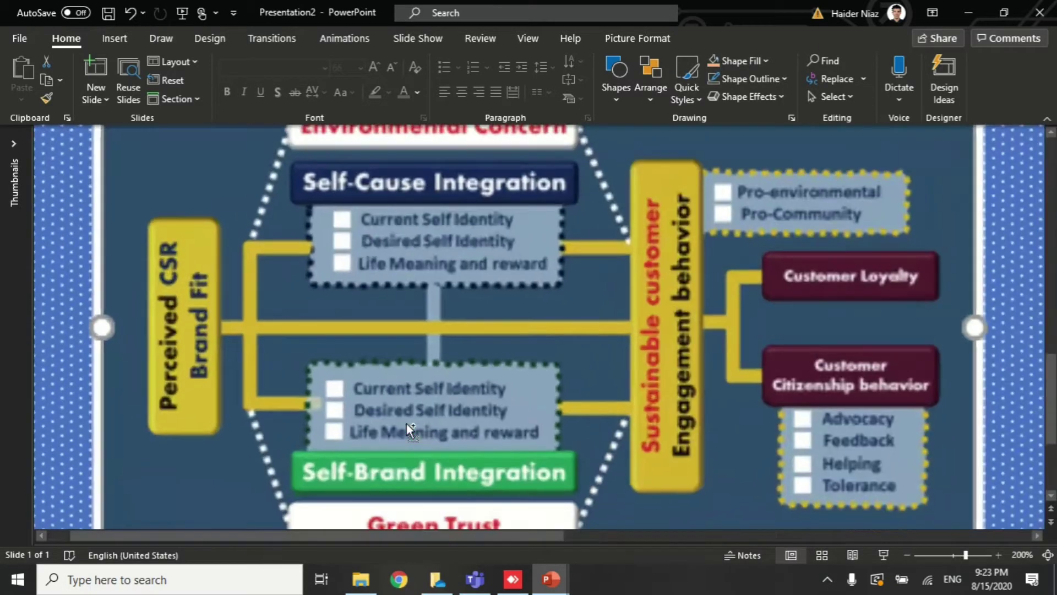
ctrl+scroll(484, 429, up, 5)
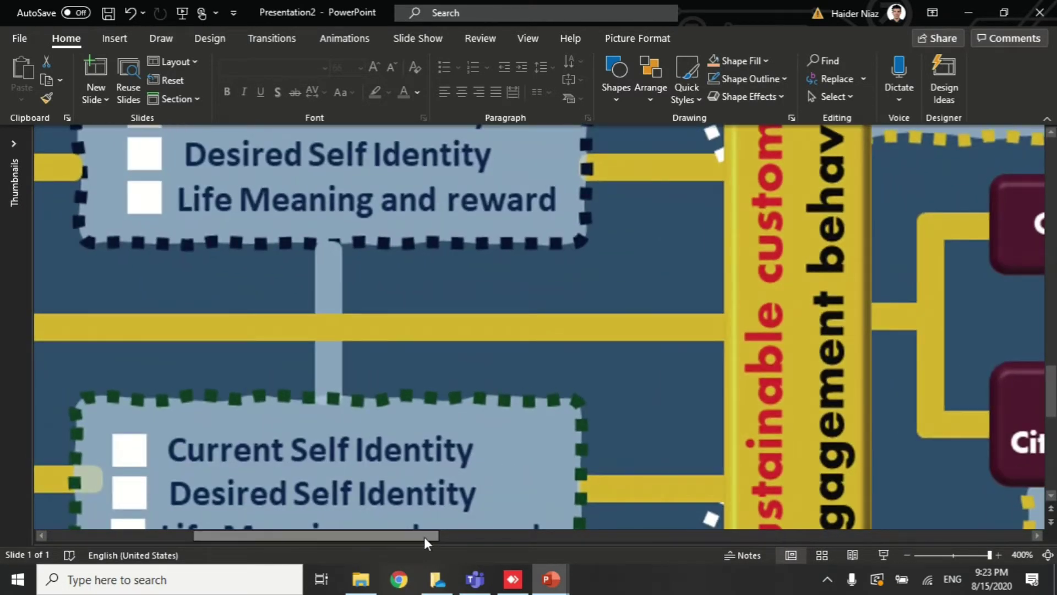
drag(425, 535, 280, 535)
ctrl+scroll(526, 366, down, 3)
ctrl+scroll(525, 366, down, 6)
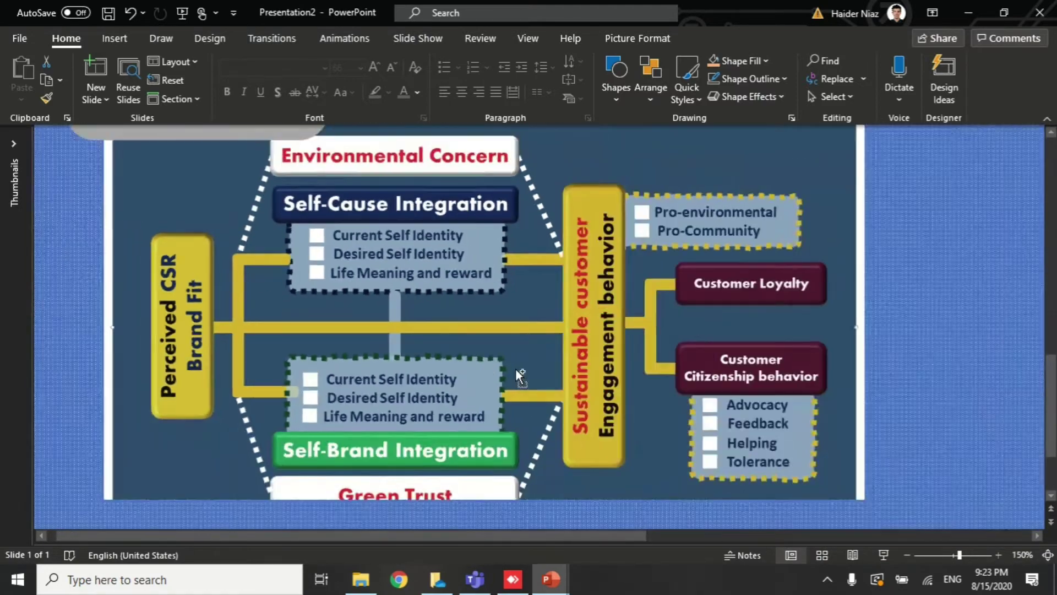
Slide the 600 DPI picture over the 90 DPI one to compare them overlapping
click(717, 313)
drag(717, 313, 251, 313)
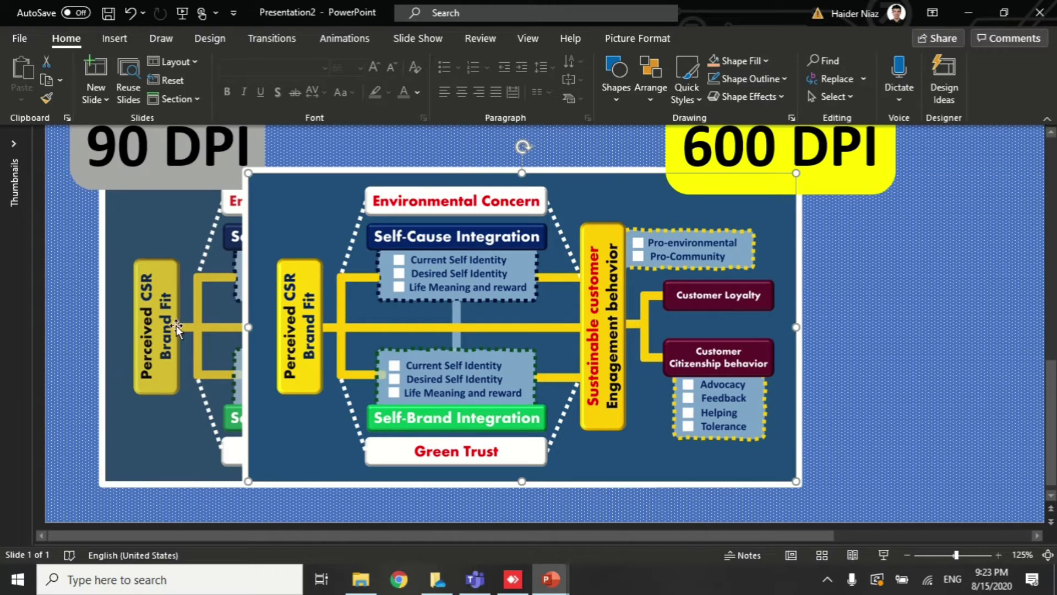
ctrl+scroll(203, 333, up, 6)
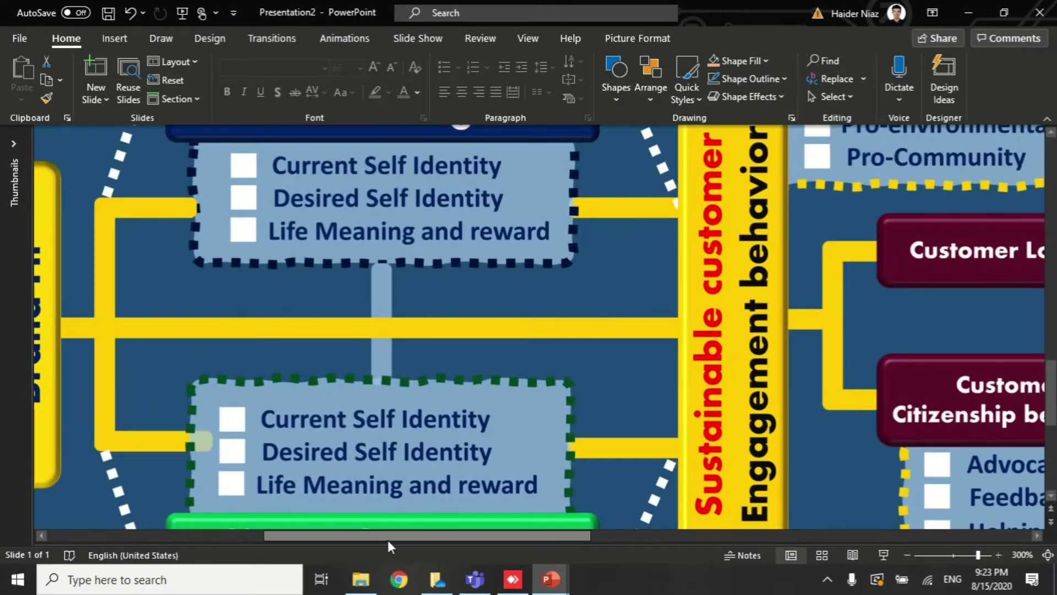
drag(391, 535, 249, 535)
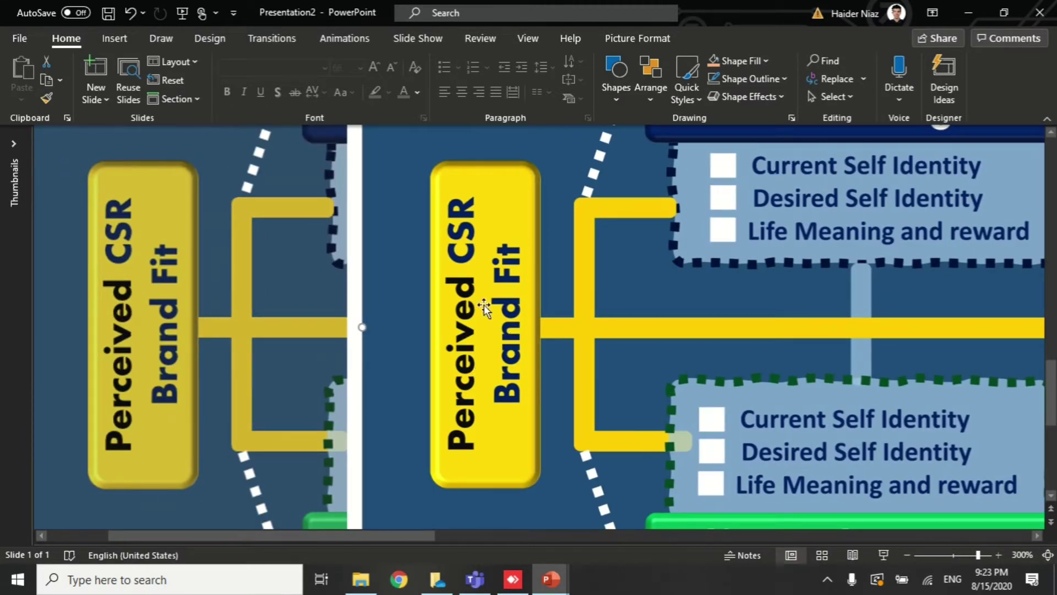
ctrl+scroll(556, 345, down, 3)
ctrl+scroll(556, 345, down, 3)
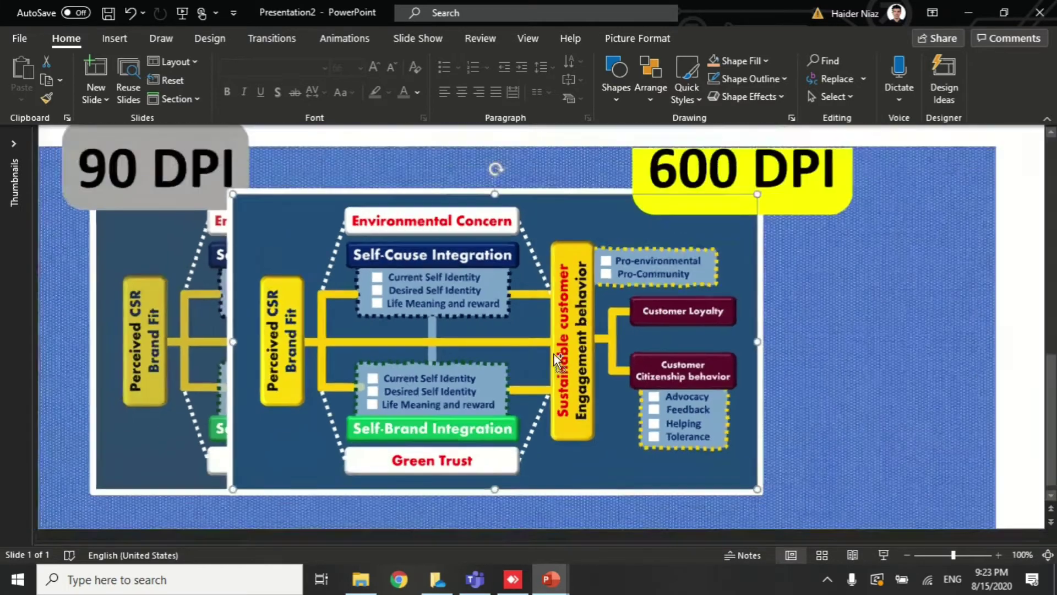
Undo the move to restore side-by-side pictures and bring up the Connectivity Chart - 90 DPI presentation
key(ctrl+z)
click(959, 191)
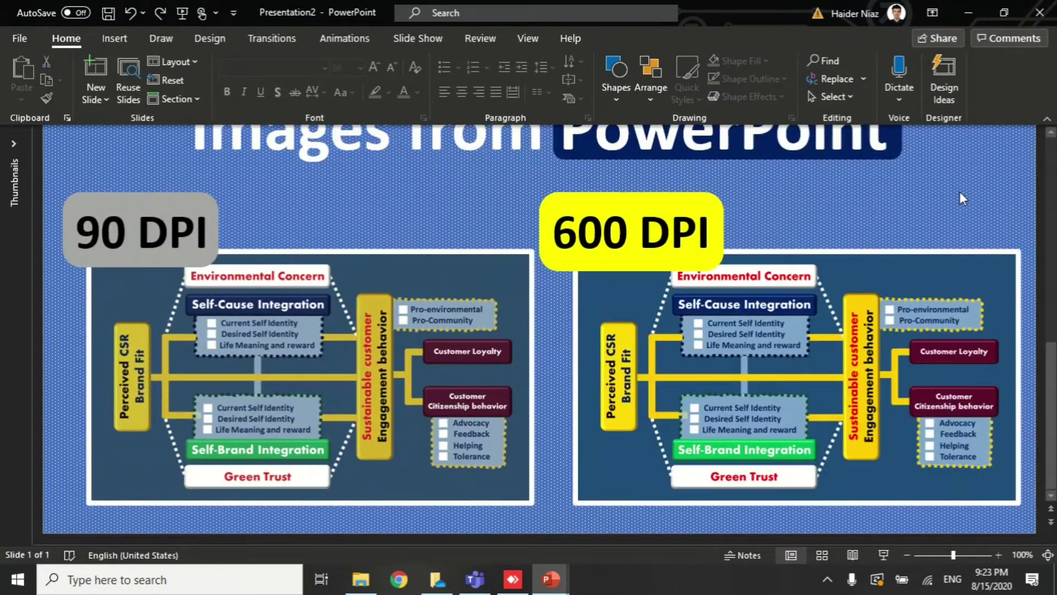
ctrl+scroll(969, 191, down, 2)
key(alt+Tab)
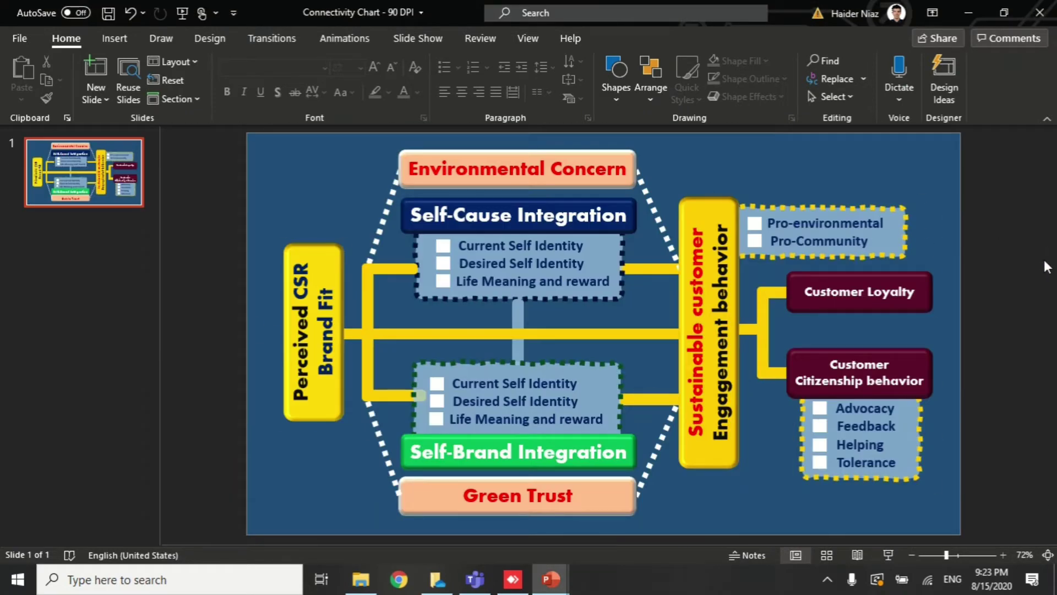
Save the Connectivity Chart slide in PNG Portable Network Graphics Format
key(ctrl+a)
click(256, 180)
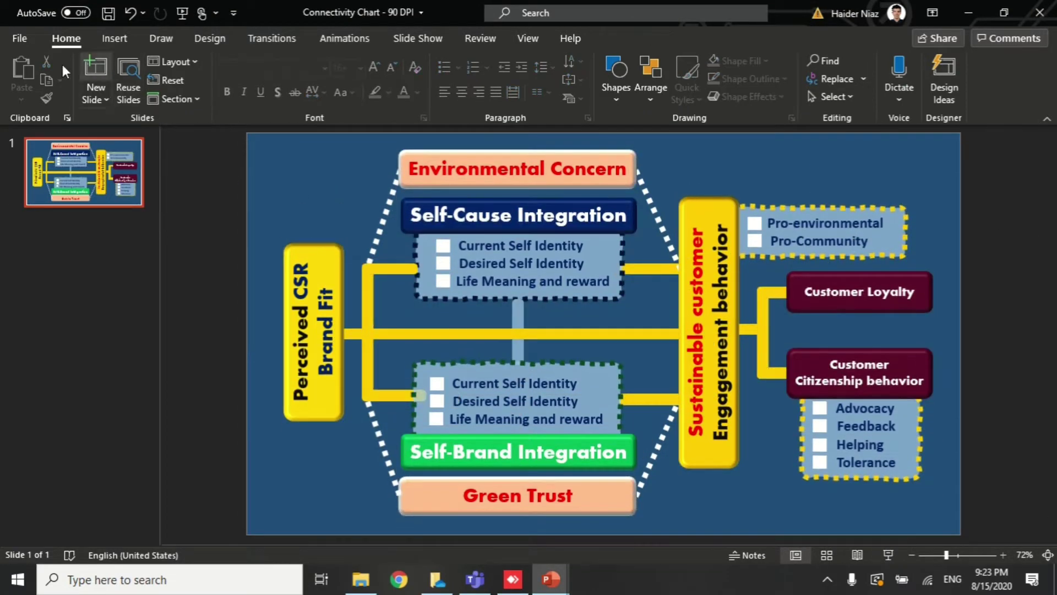
click(23, 38)
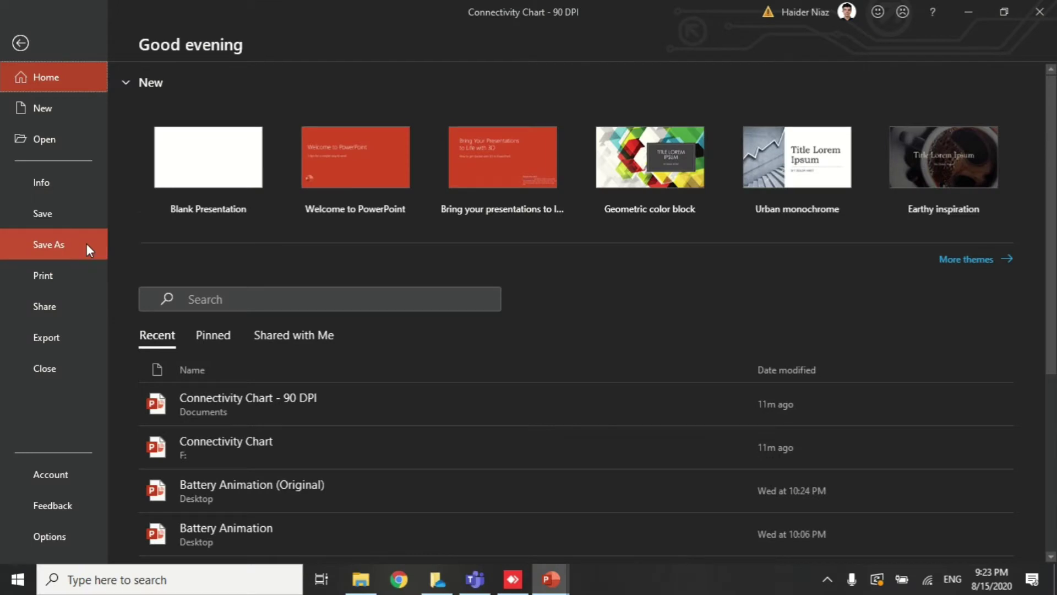
click(86, 242)
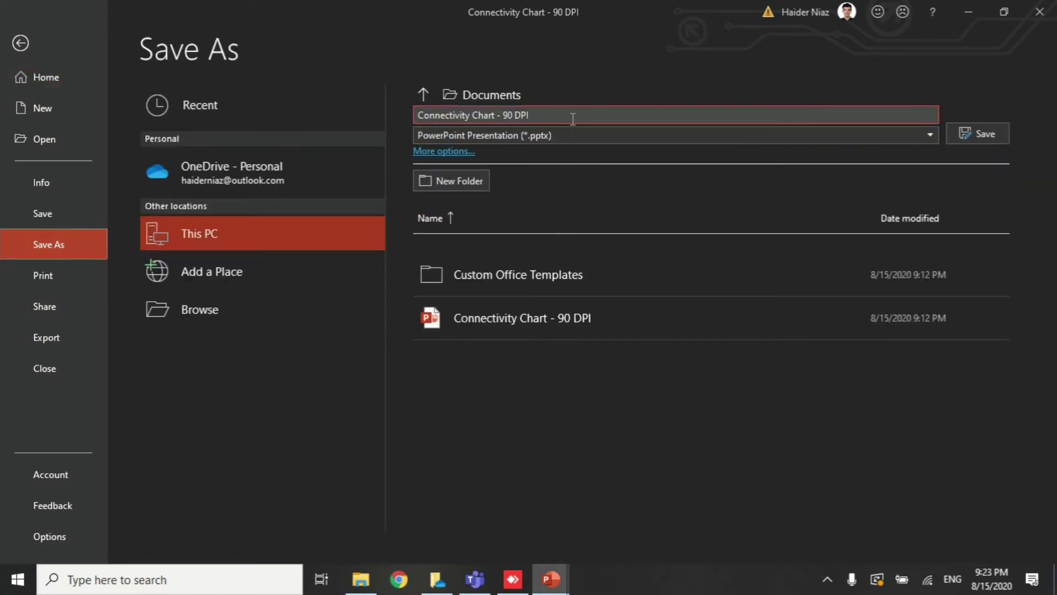
click(579, 137)
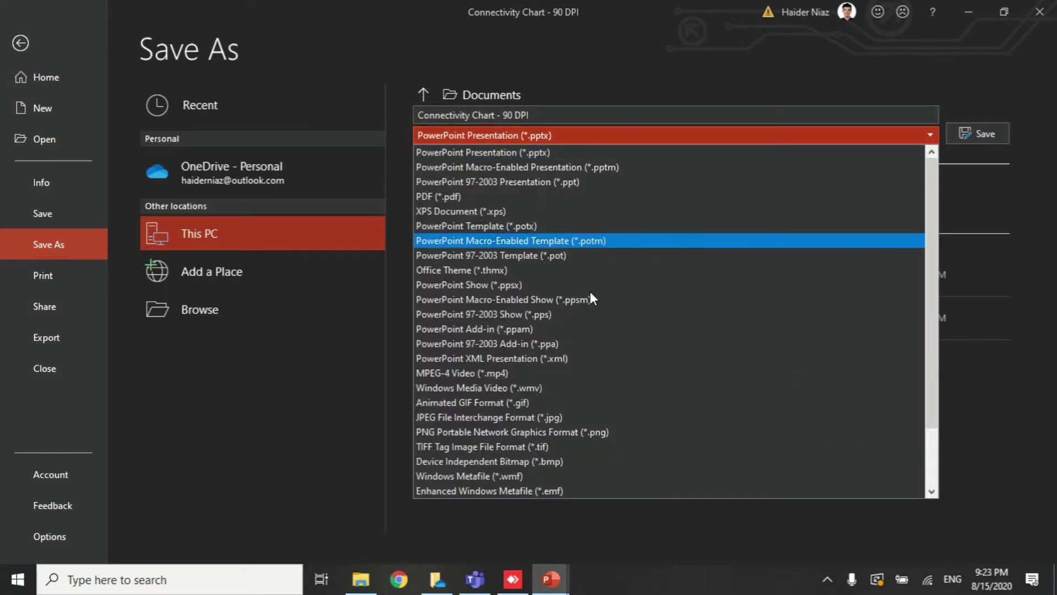
click(583, 433)
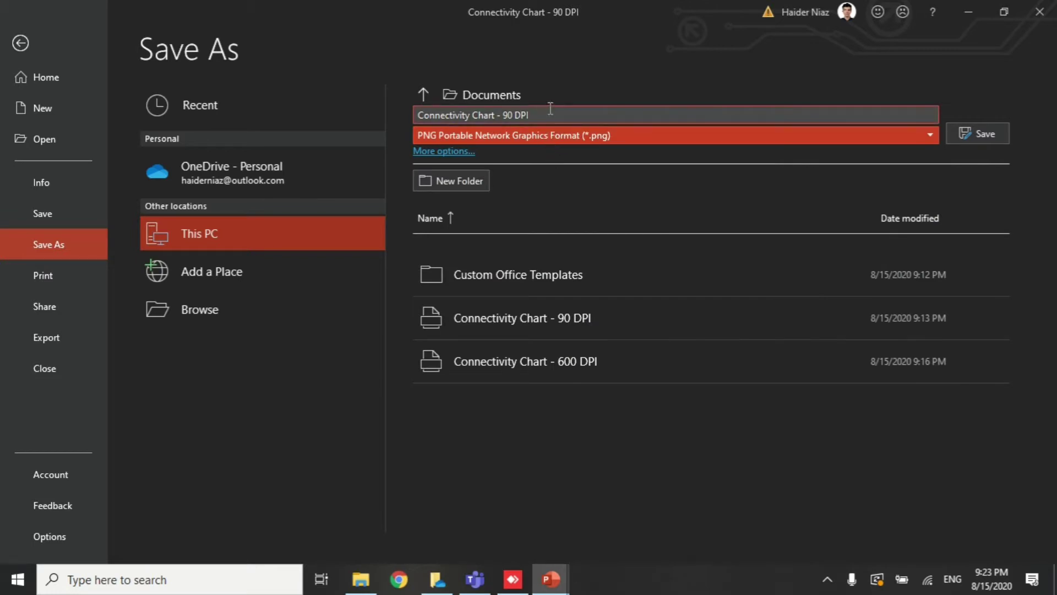
click(991, 135)
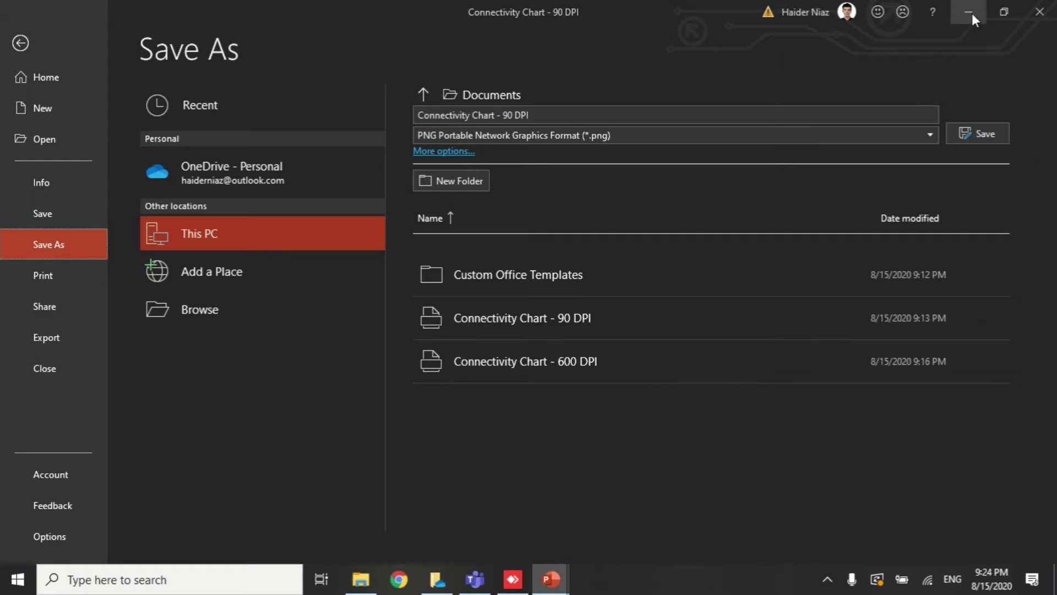
Open the Connectivity Chart - 90 DPI PNG from the Documents folder
mouse_move(361, 579)
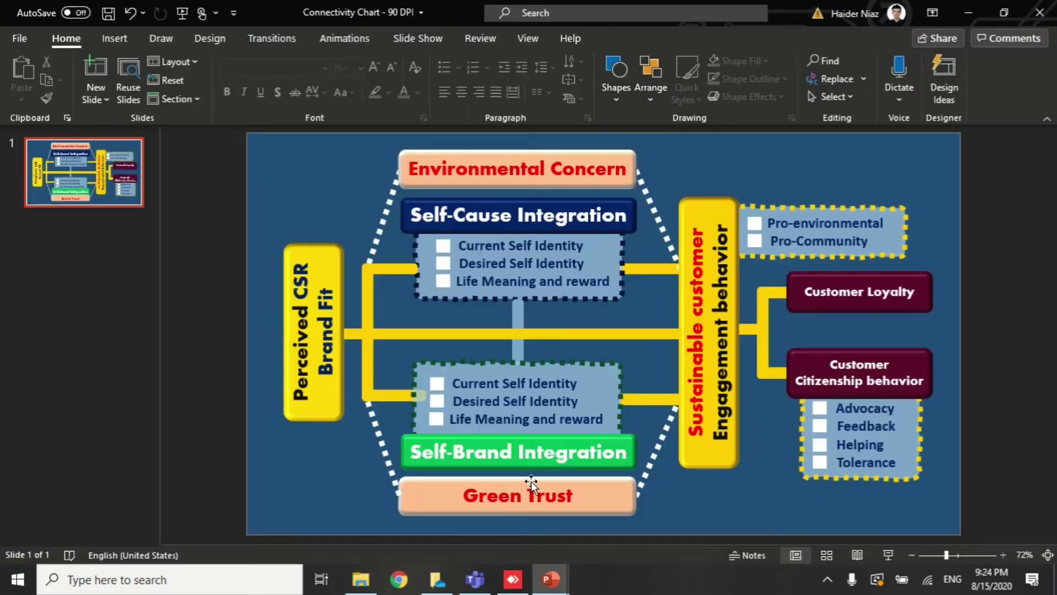
click(371, 536)
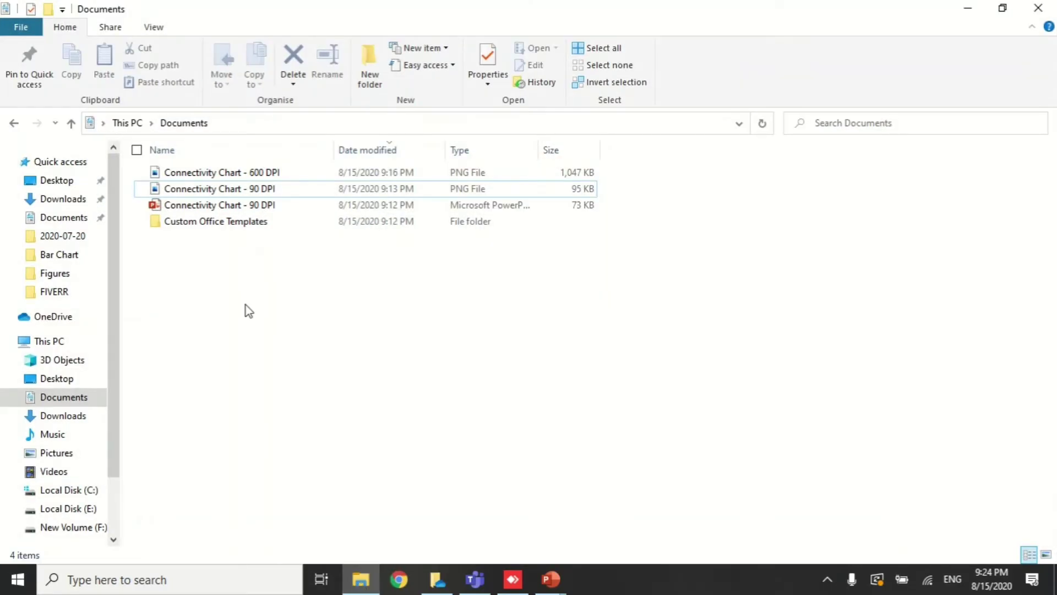
double_click(306, 185)
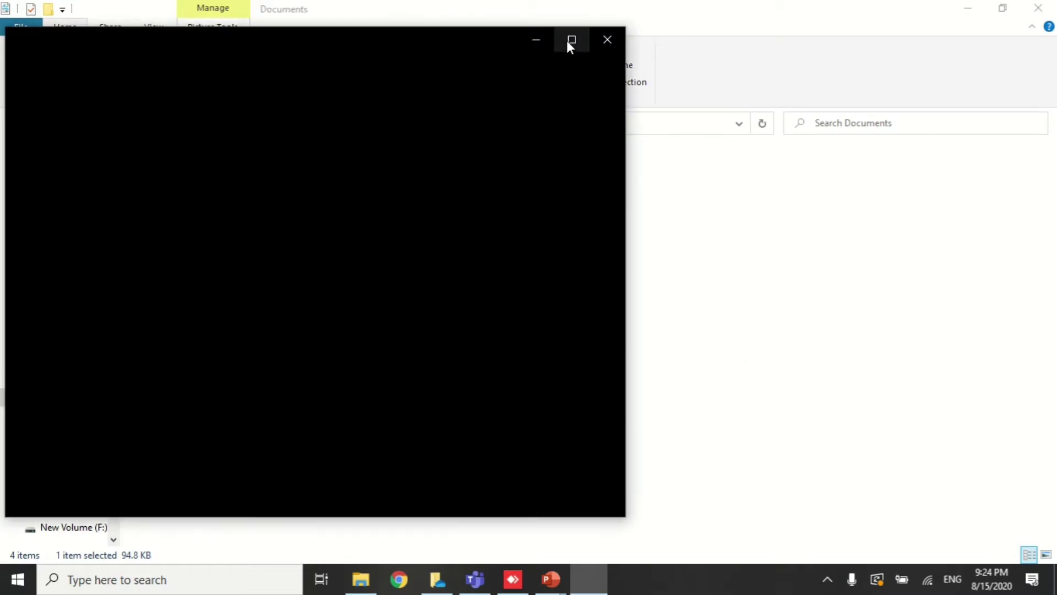
Maximize Photos, zoom into the 90 DPI image to check its sharpness, then close it
click(571, 42)
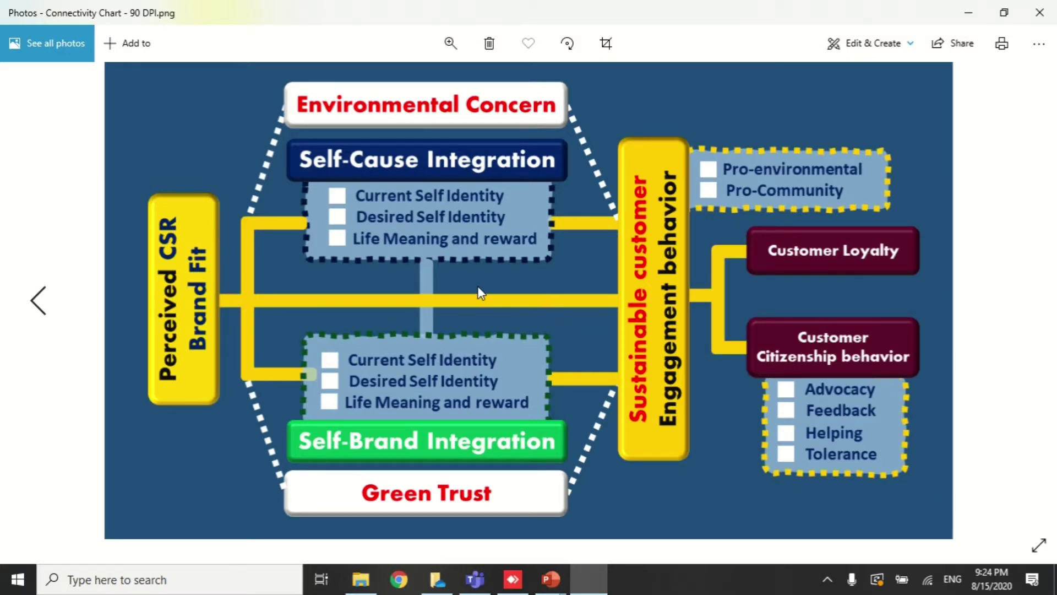
scroll(498, 349, up, 3)
scroll(498, 349, up, 5)
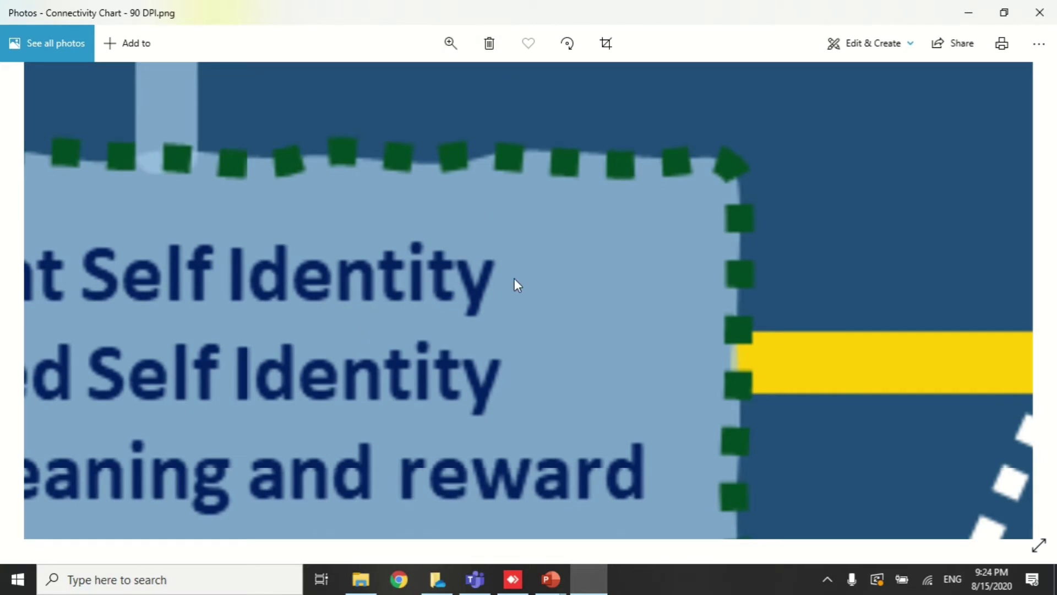
scroll(547, 264, down, 2)
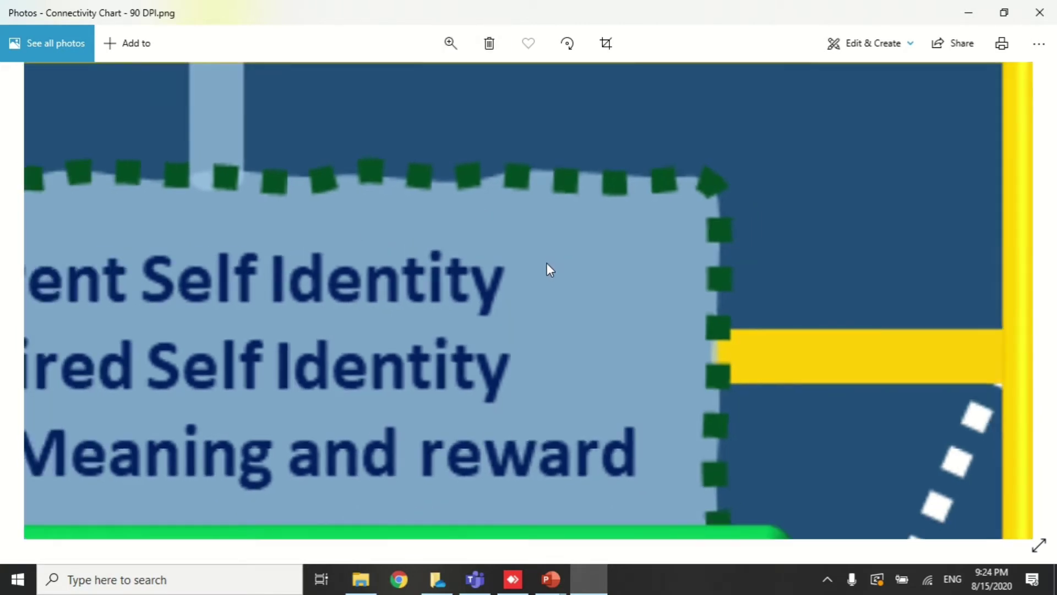
scroll(546, 266, up, 2)
scroll(546, 276, down, 2)
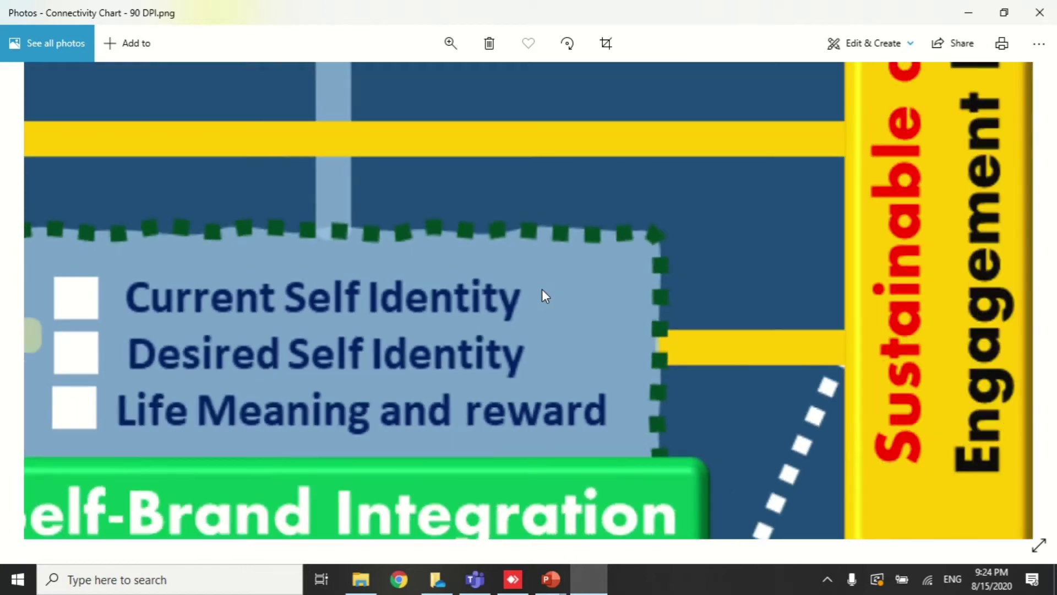
click(1041, 13)
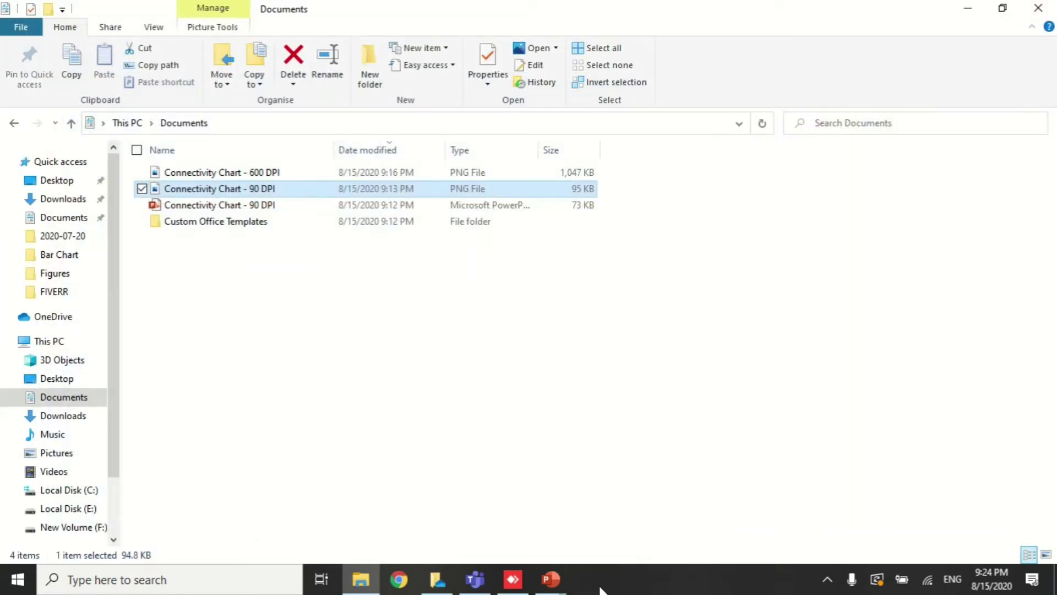
Return to PowerPoint, then search Start for regedit and launch Registry Editor
mouse_move(550, 579)
click(613, 526)
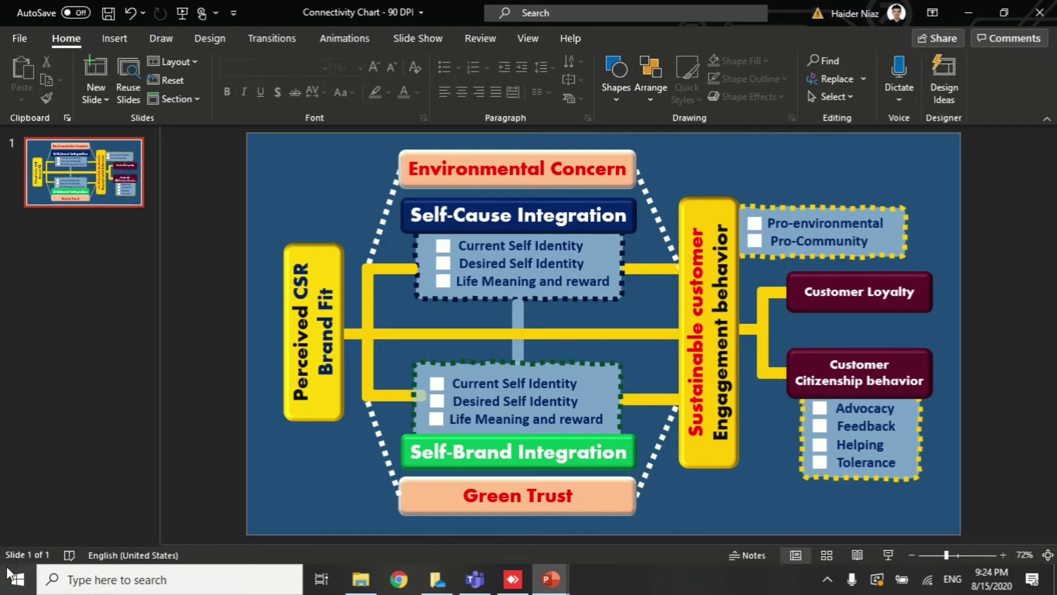
click(13, 586)
text(regedit)
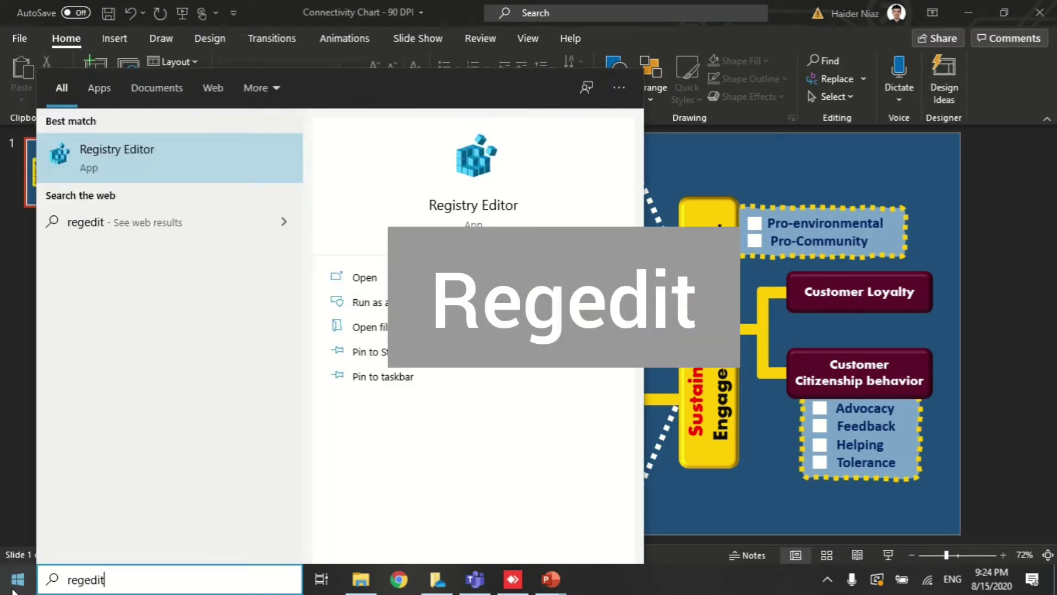
key(Return)
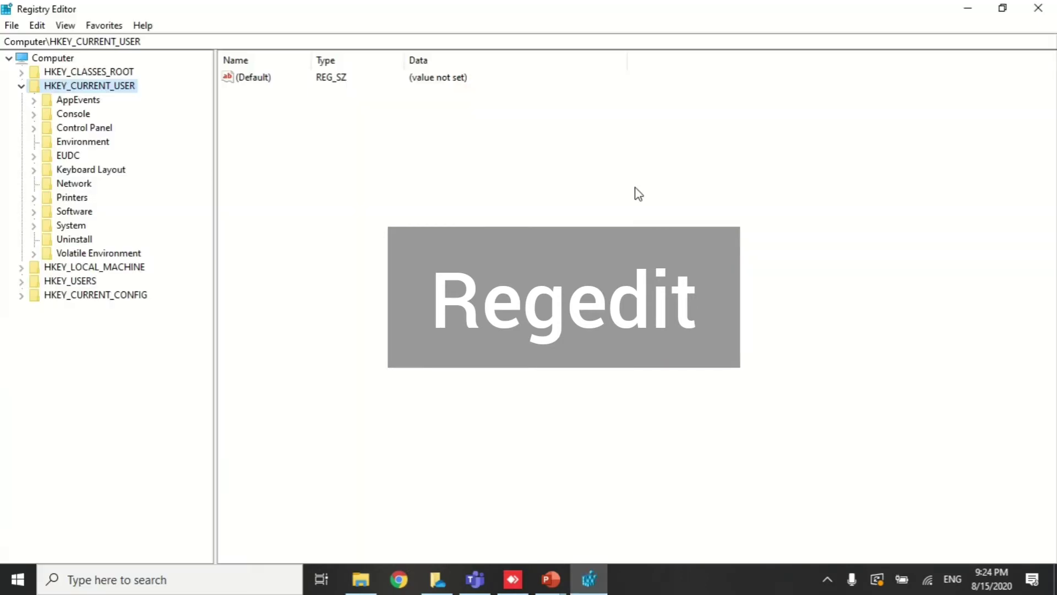
Expand HKEY_CURRENT_USER > Software > Microsoft > Office > 16.0 > PowerPoint and select Options
click(21, 85)
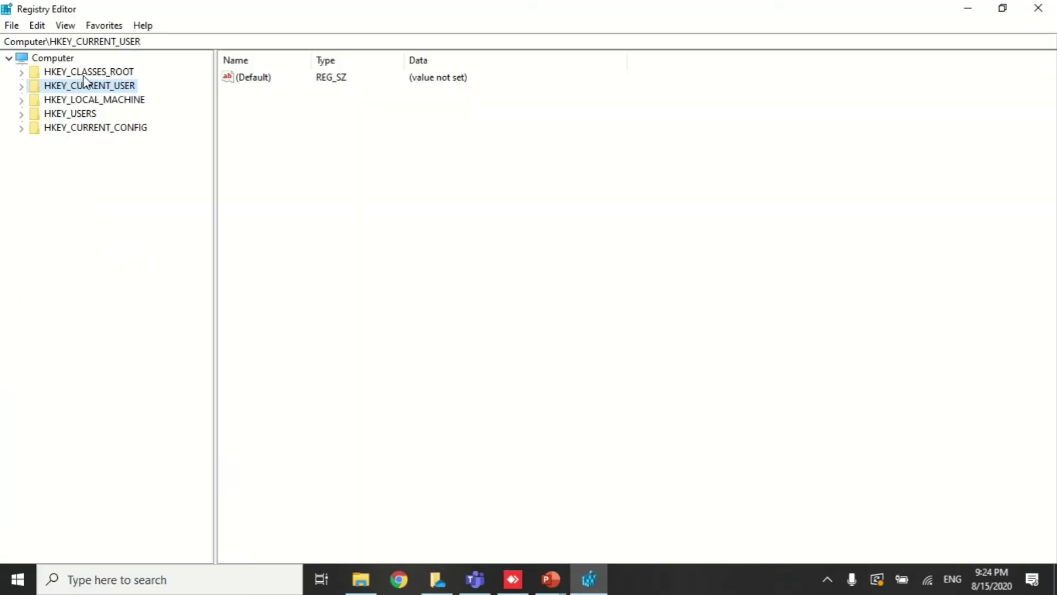
click(21, 87)
click(34, 211)
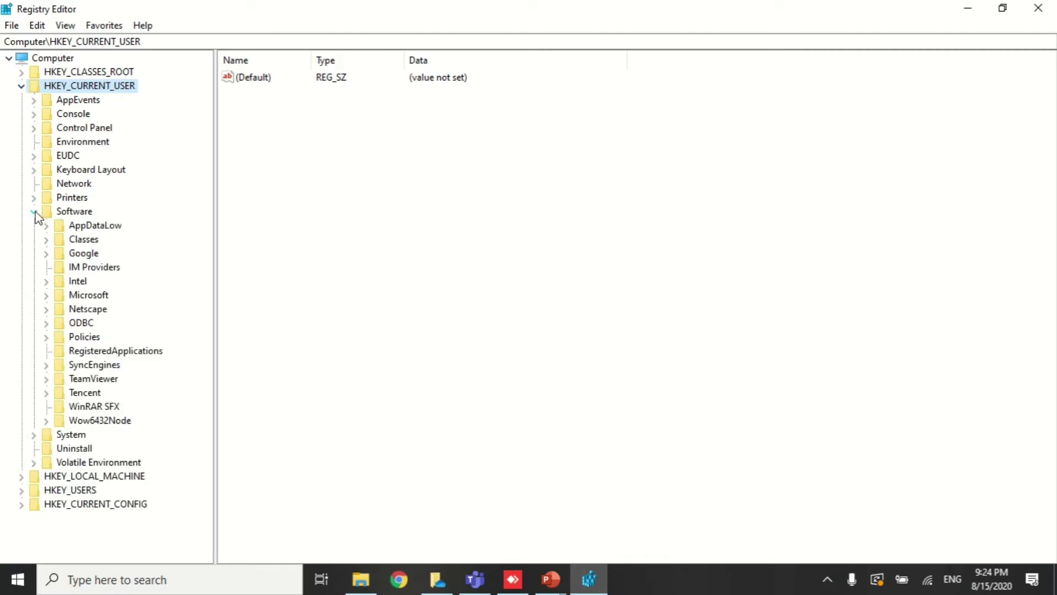
click(46, 295)
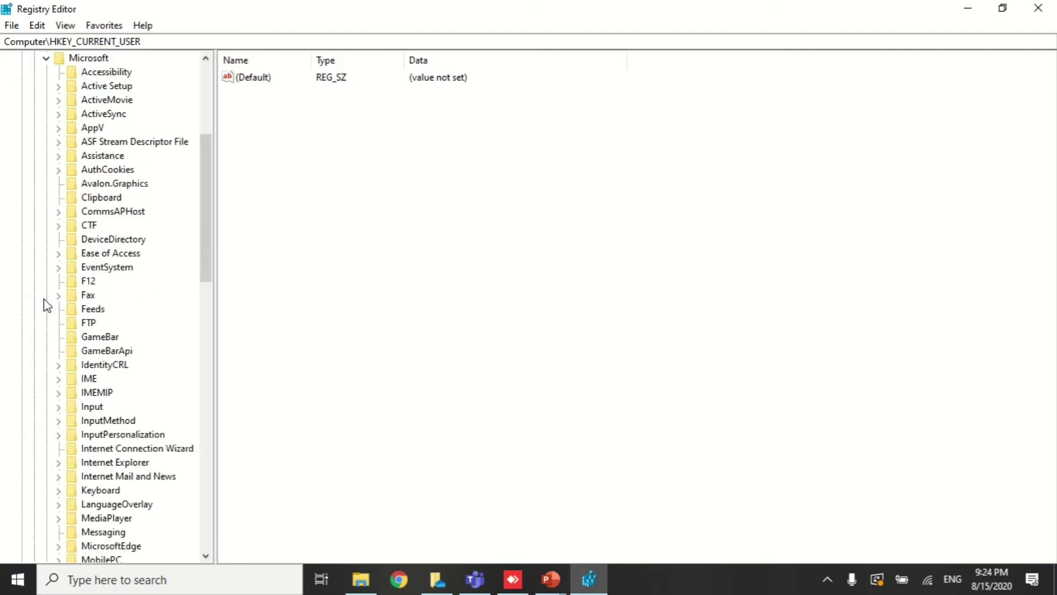
scroll(145, 303, up, 3)
scroll(184, 309, down, 3)
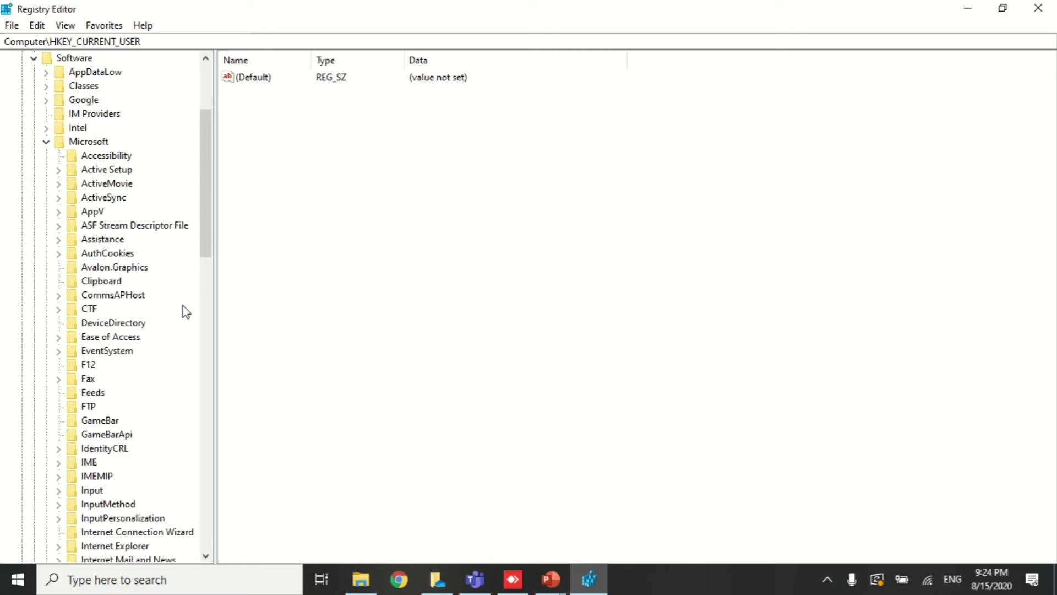
scroll(173, 325, down, 6)
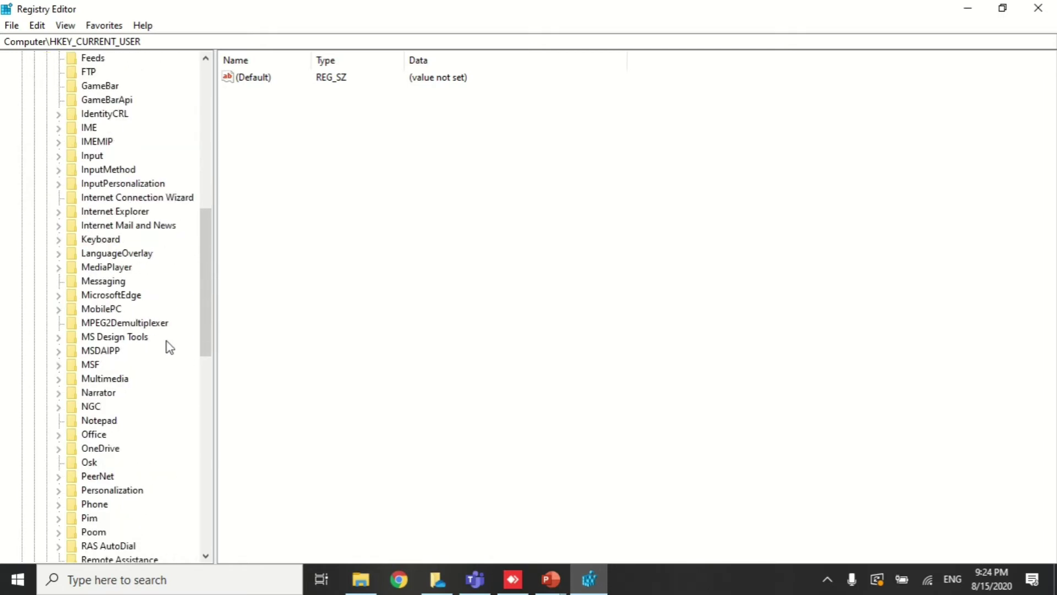
click(58, 435)
scroll(170, 385, down, 3)
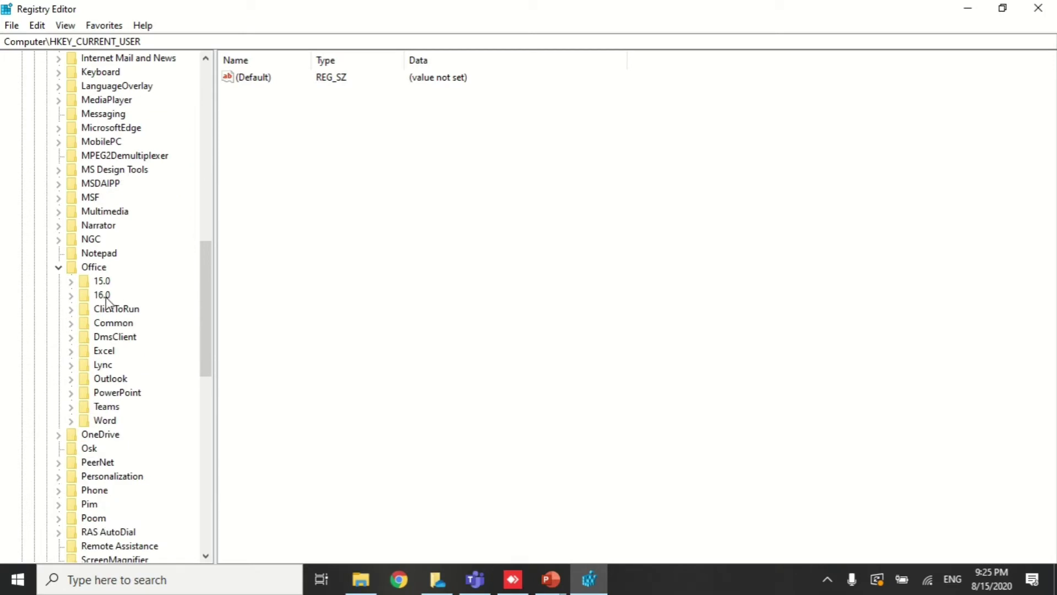
click(71, 295)
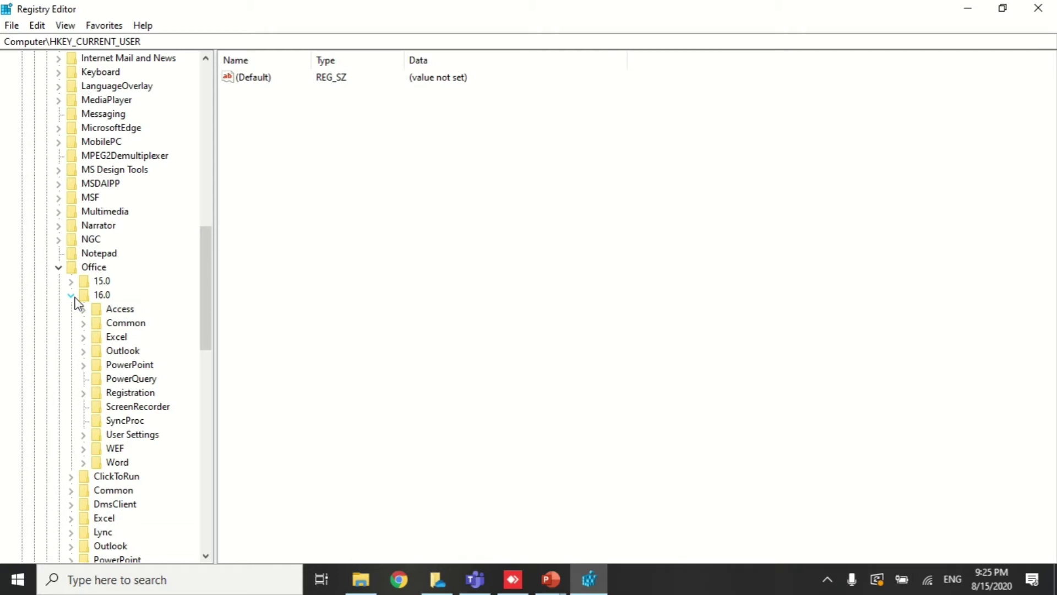
click(84, 366)
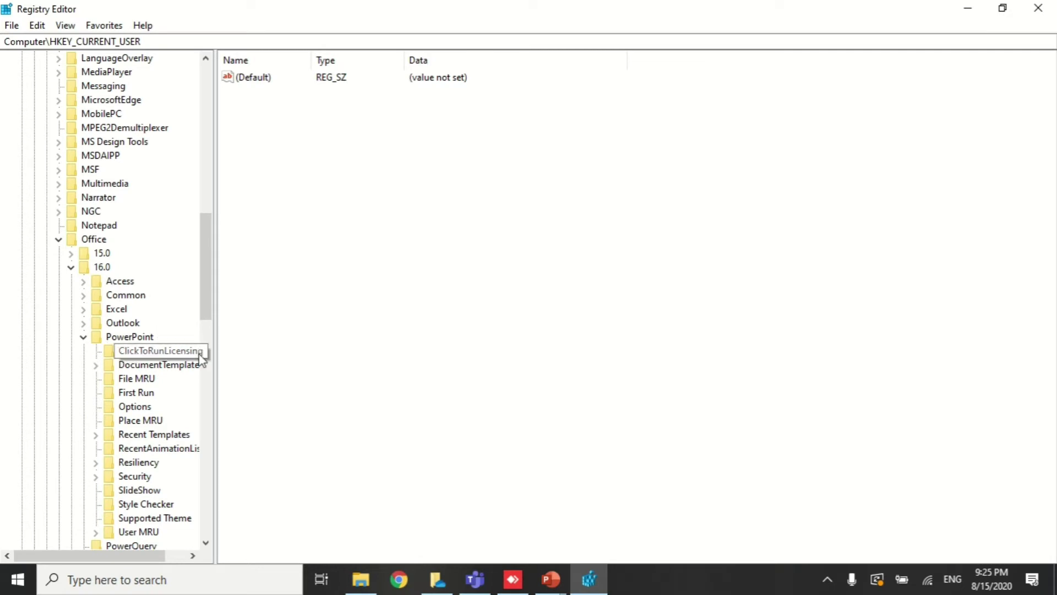
click(130, 414)
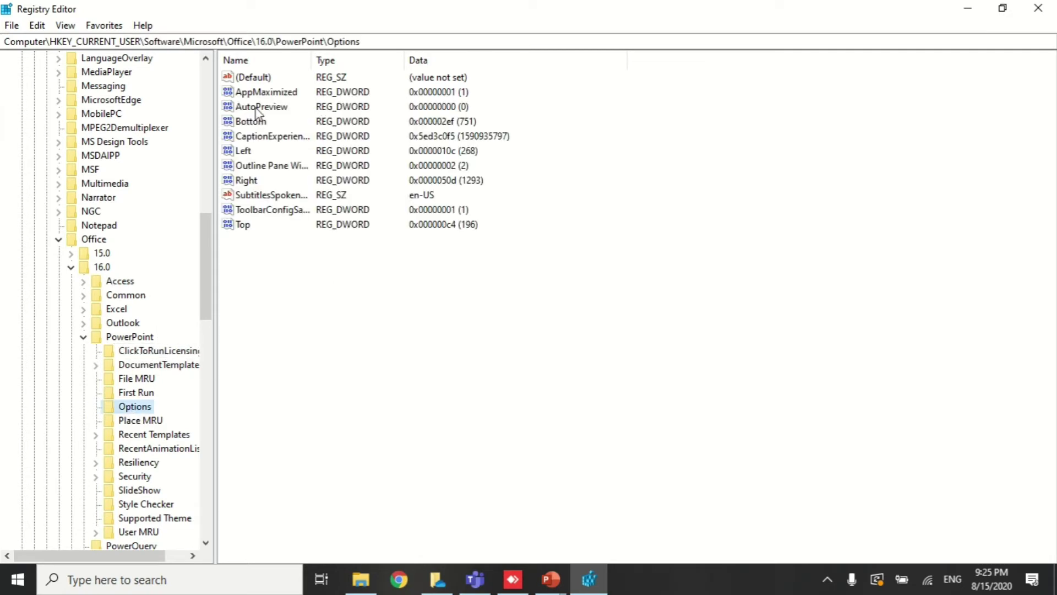
Add a DWORD (32-bit) value named ExportBitmapResolution to the Options key
right_click(291, 278)
mouse_move(322, 285)
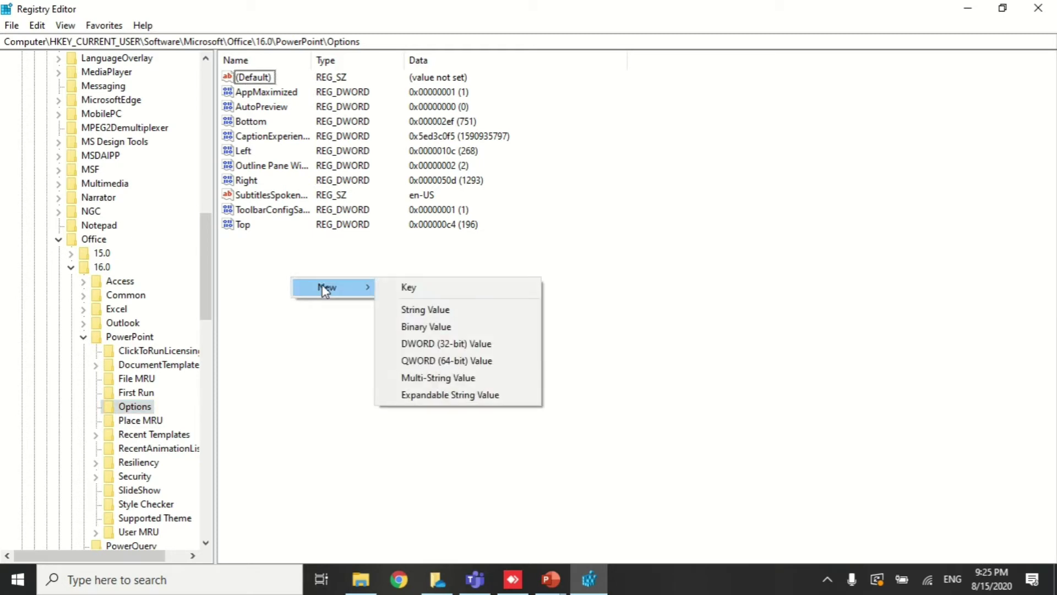
click(435, 344)
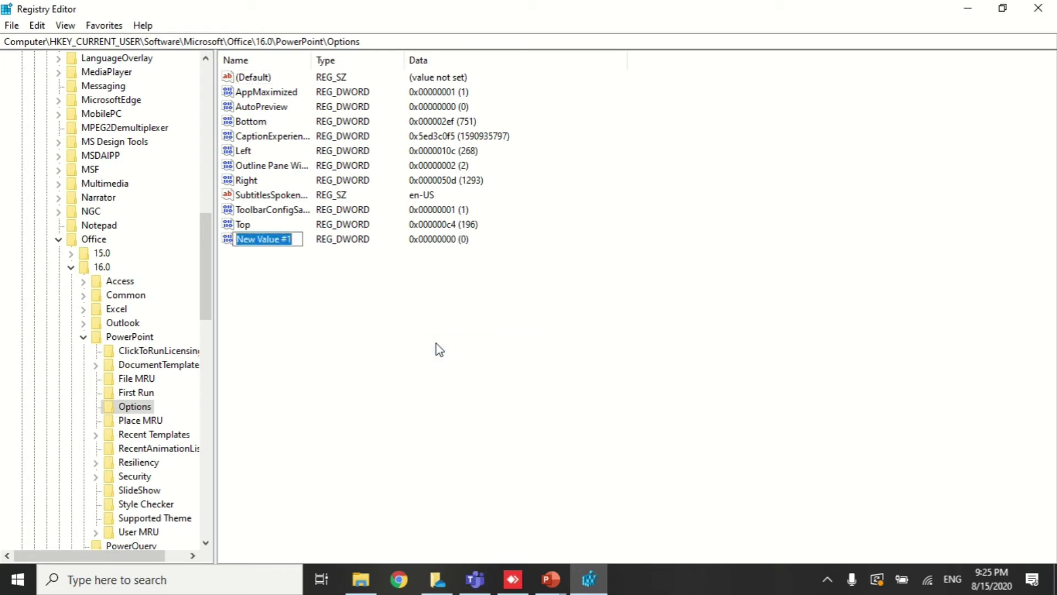
text(ExportB)
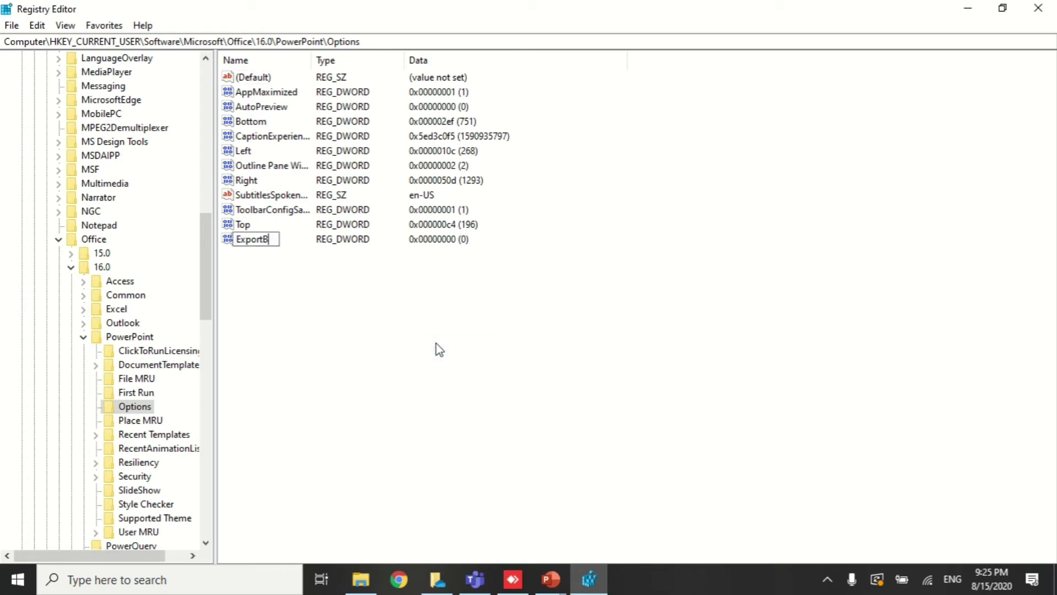
text(itmapResiolution)
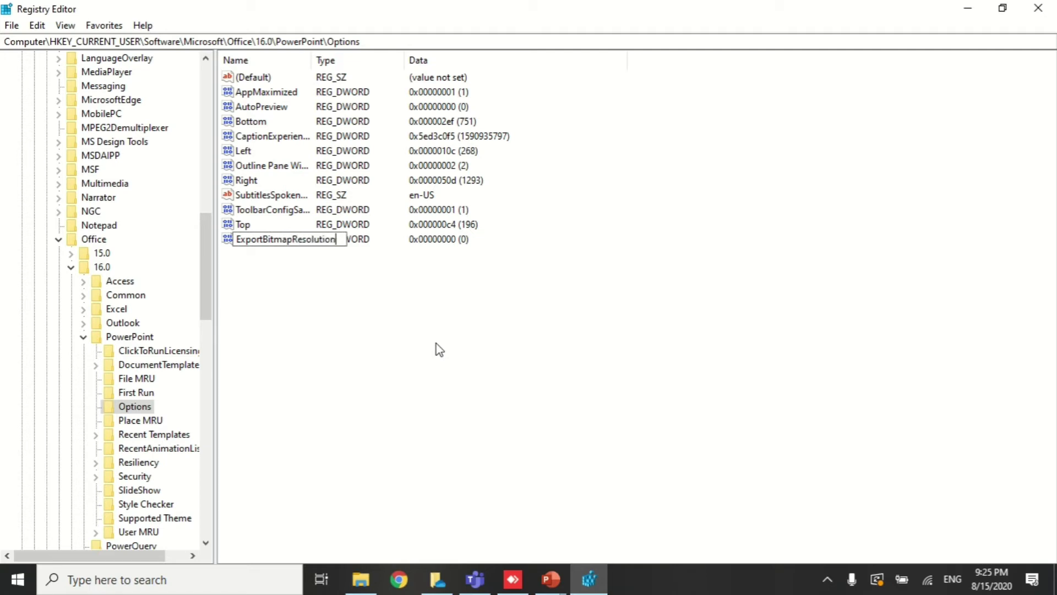
key(Return)
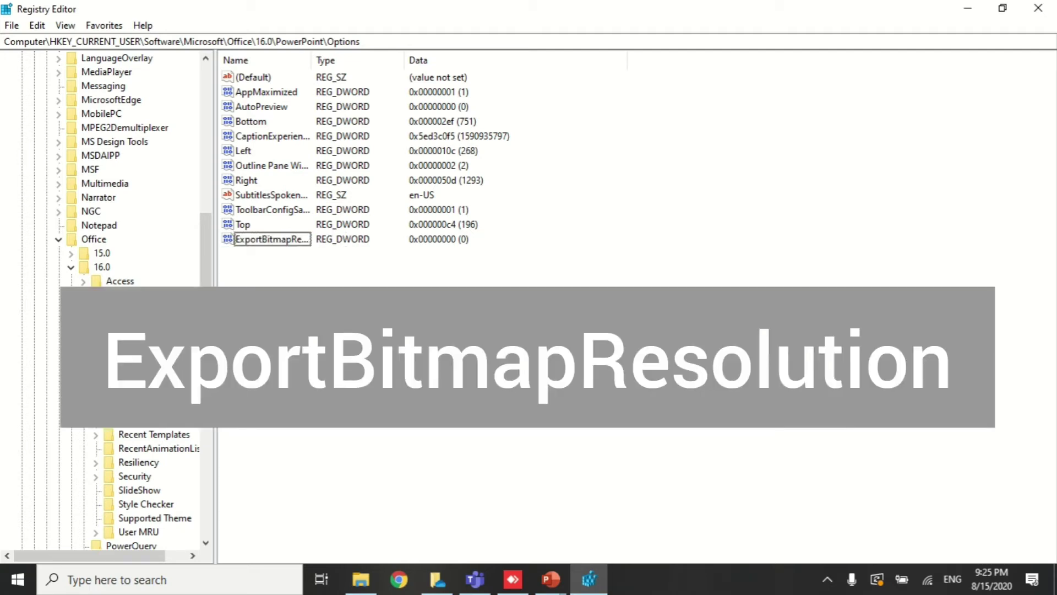
right_click(292, 239)
Set ExportBitmapResolution's value data to 600 with Decimal base
click(330, 246)
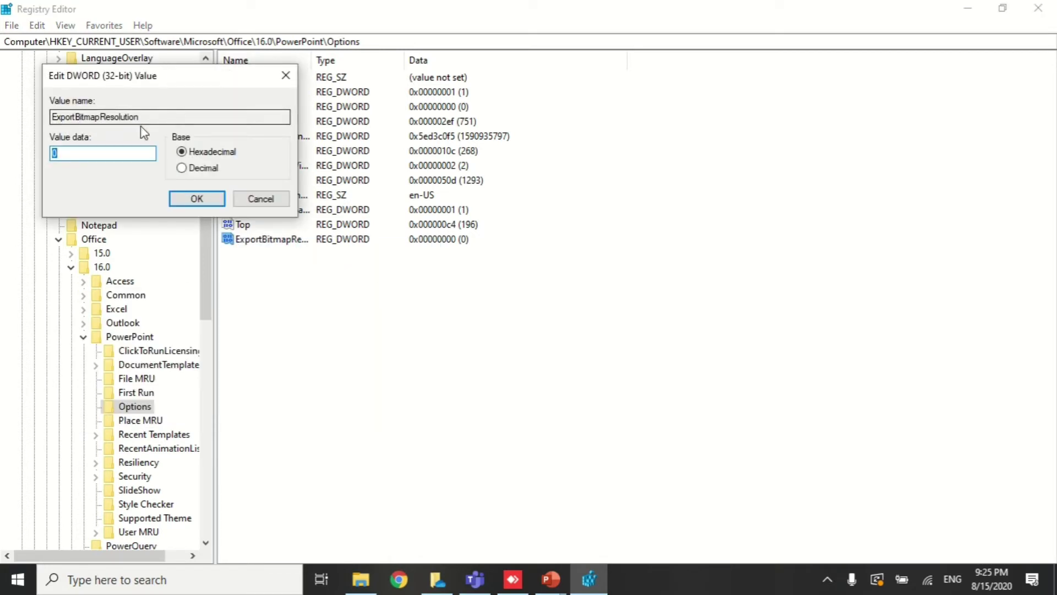
click(140, 117)
drag(139, 117, 60, 113)
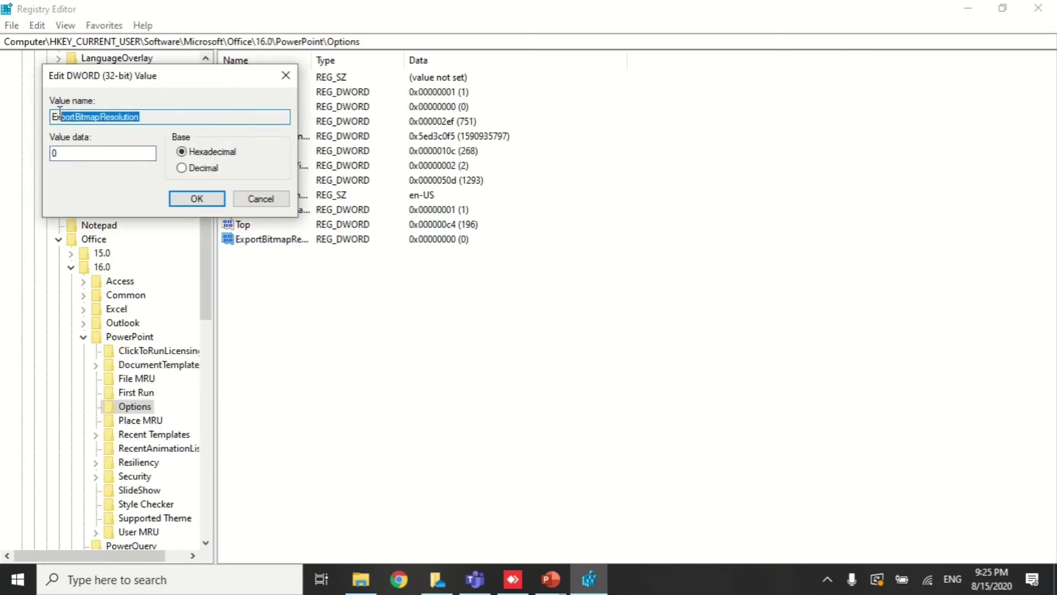
click(162, 118)
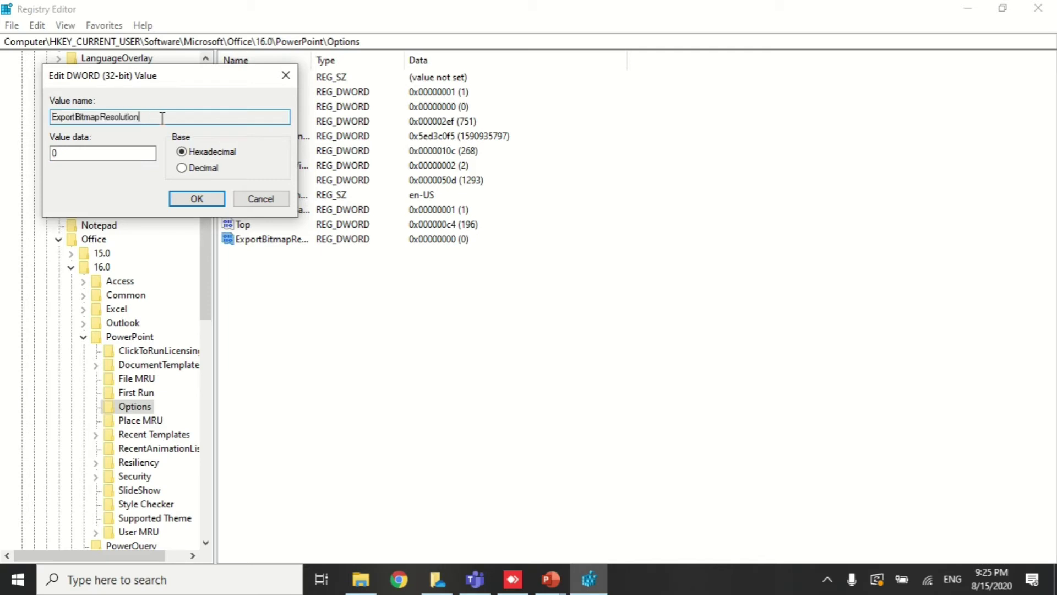
click(183, 168)
click(115, 155)
double_click(115, 154)
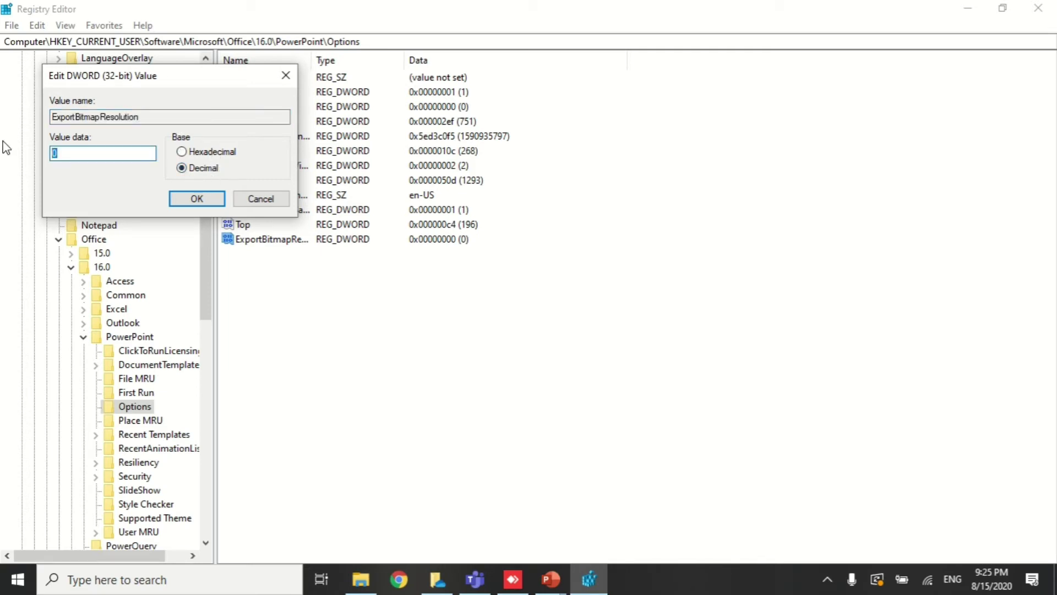
text(600)
click(193, 200)
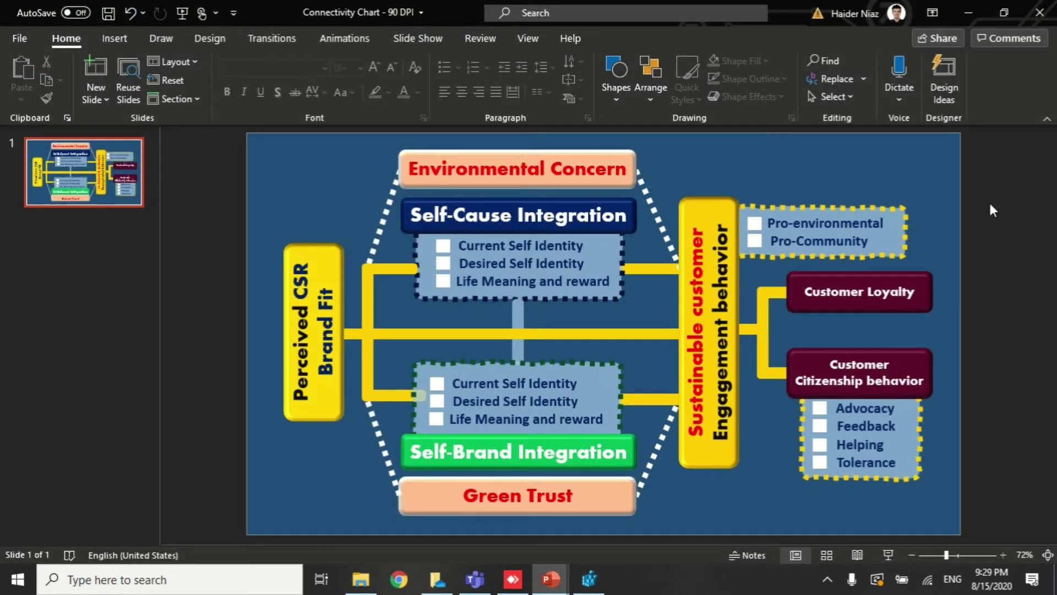
Save the slide as a PNG Portable Network Graphics file named 'Connectivity Chart - 600 DPI'
click(19, 38)
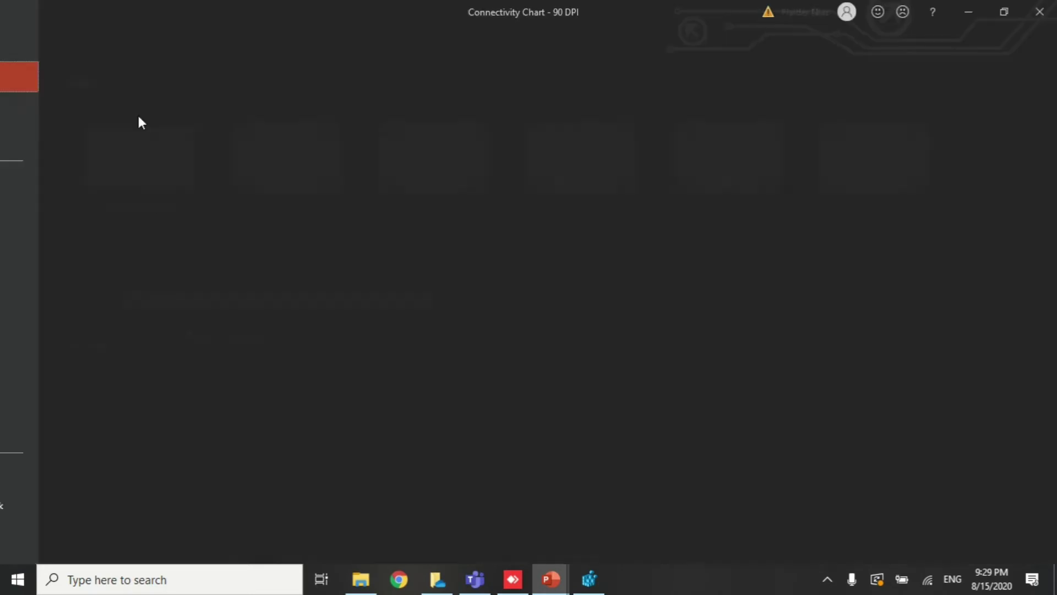
click(60, 241)
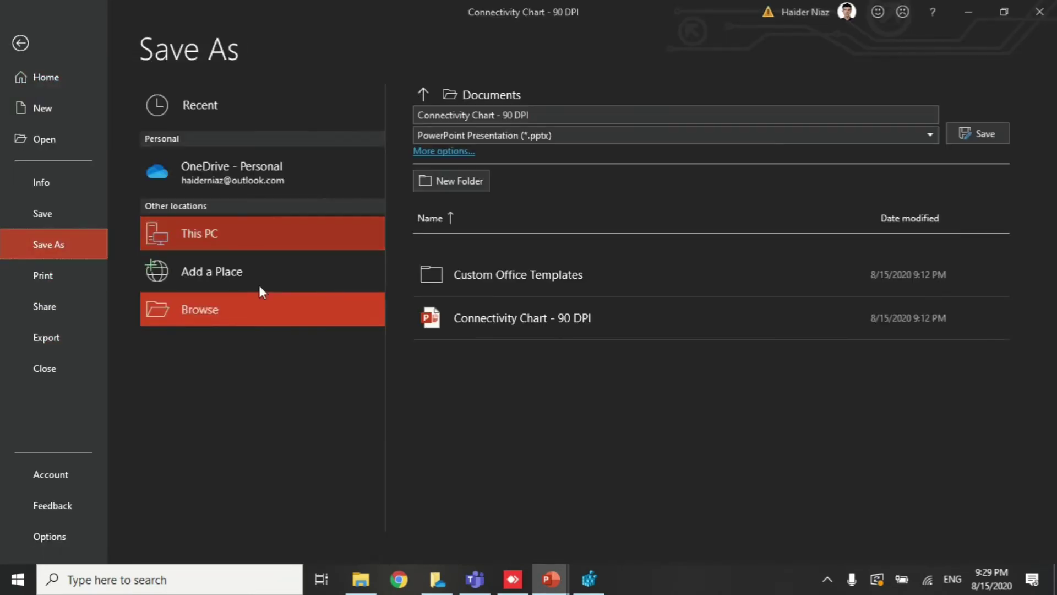
click(514, 116)
click(516, 115)
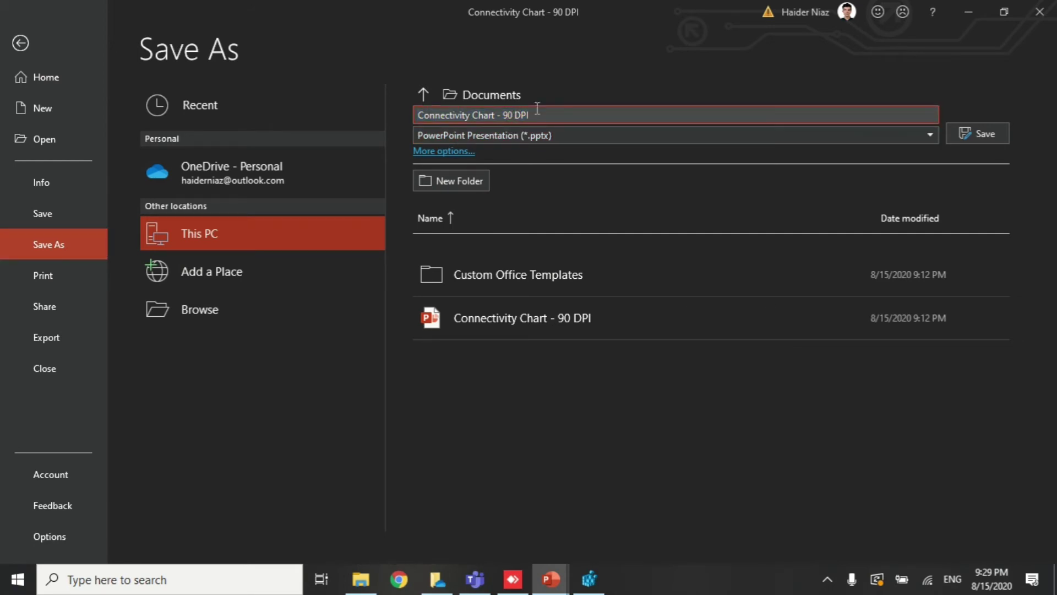
key(BackSpace)
key(BackSpace)
key(BackSpace)
text(600)
click(606, 134)
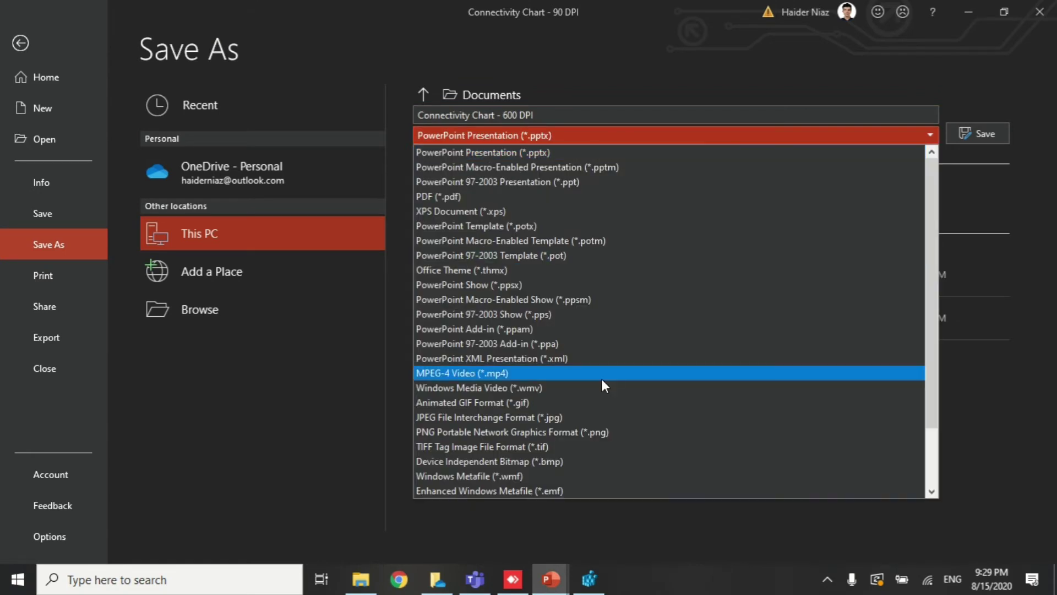
click(580, 429)
click(999, 130)
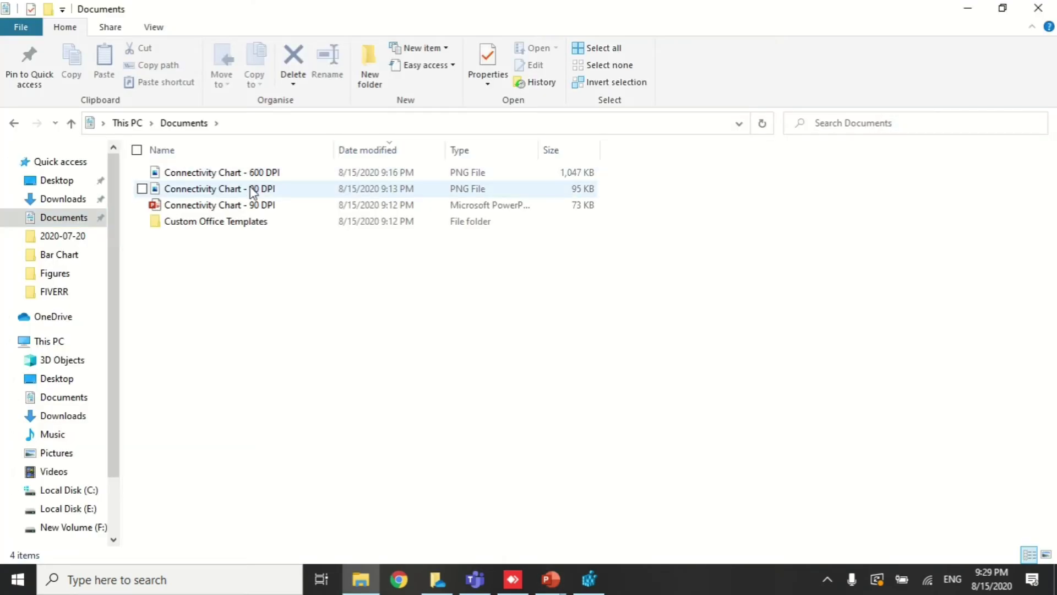
Open the 90 DPI PNG in Photos, zoom into its lettering, then select the 600 DPI file
click(254, 188)
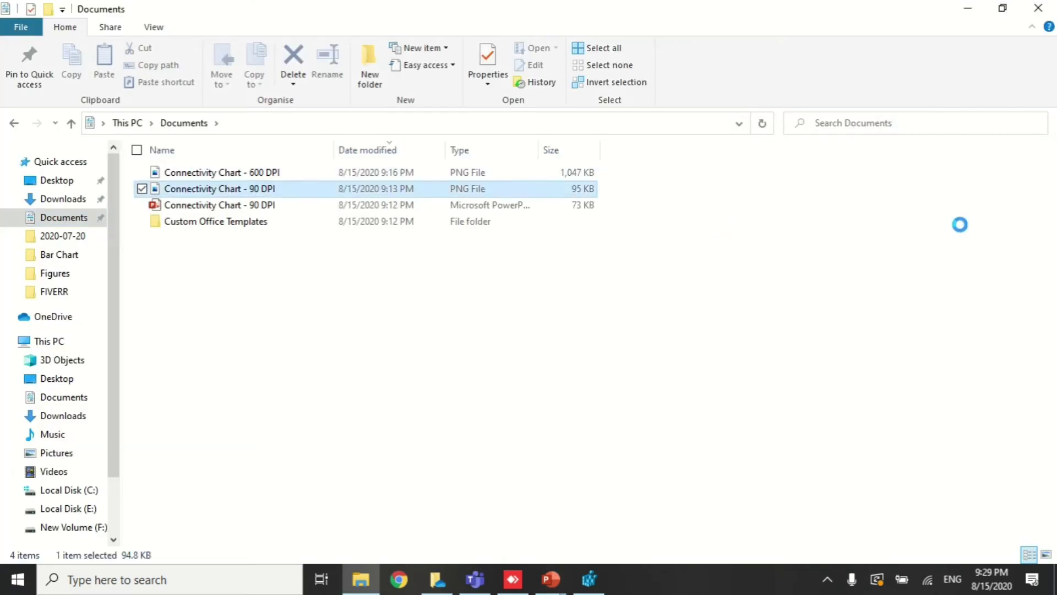
key(Return)
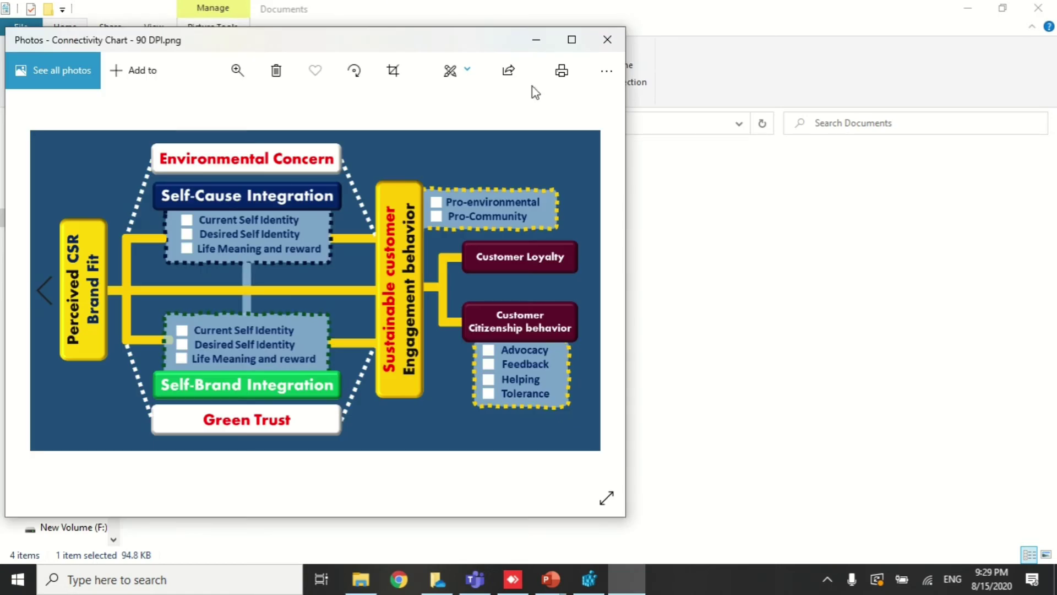
double_click(491, 26)
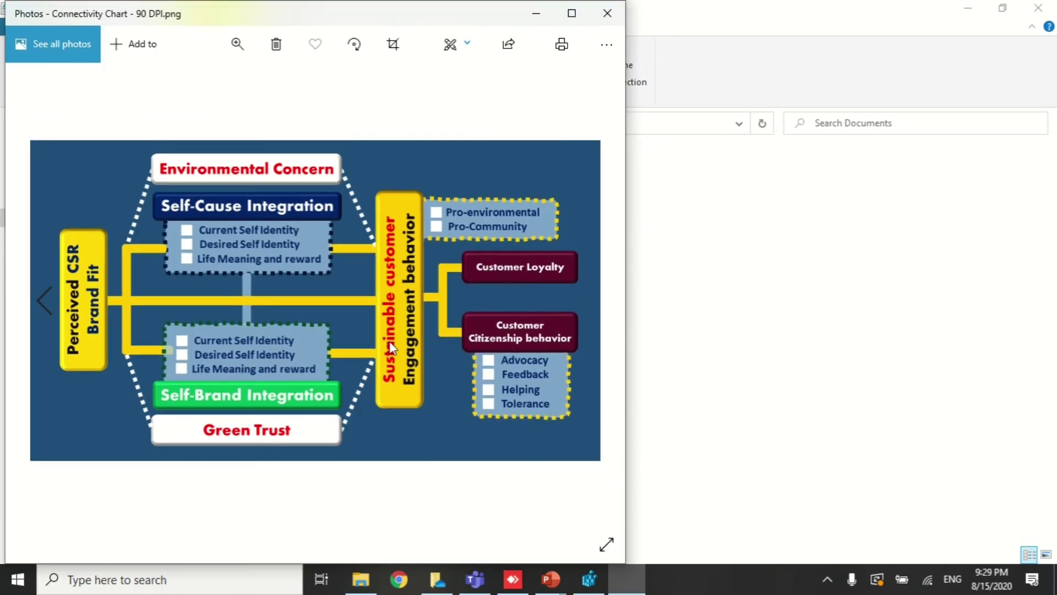
scroll(413, 319, up, 5)
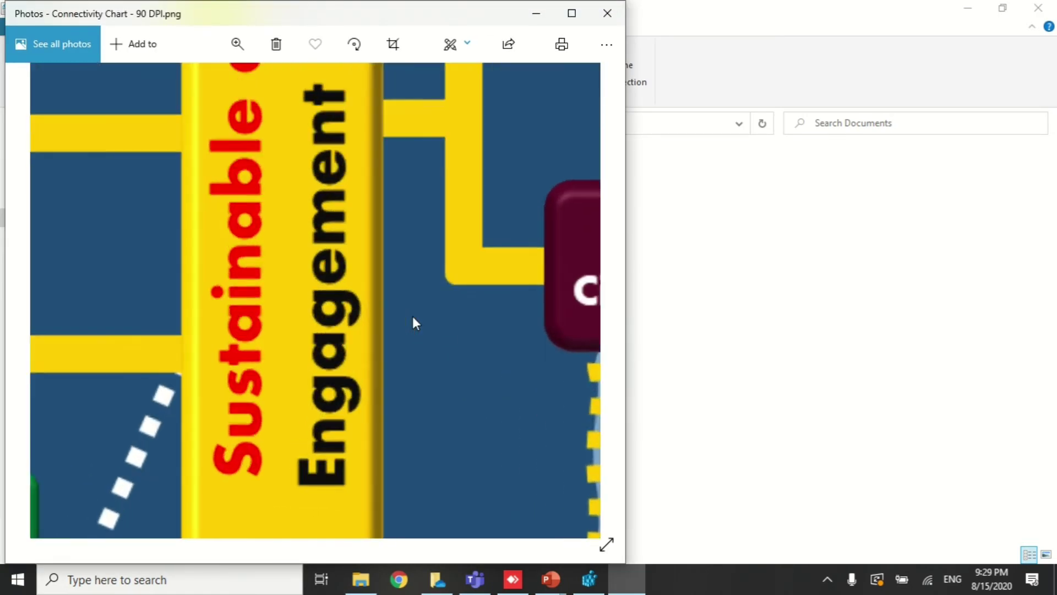
drag(306, 315, 438, 313)
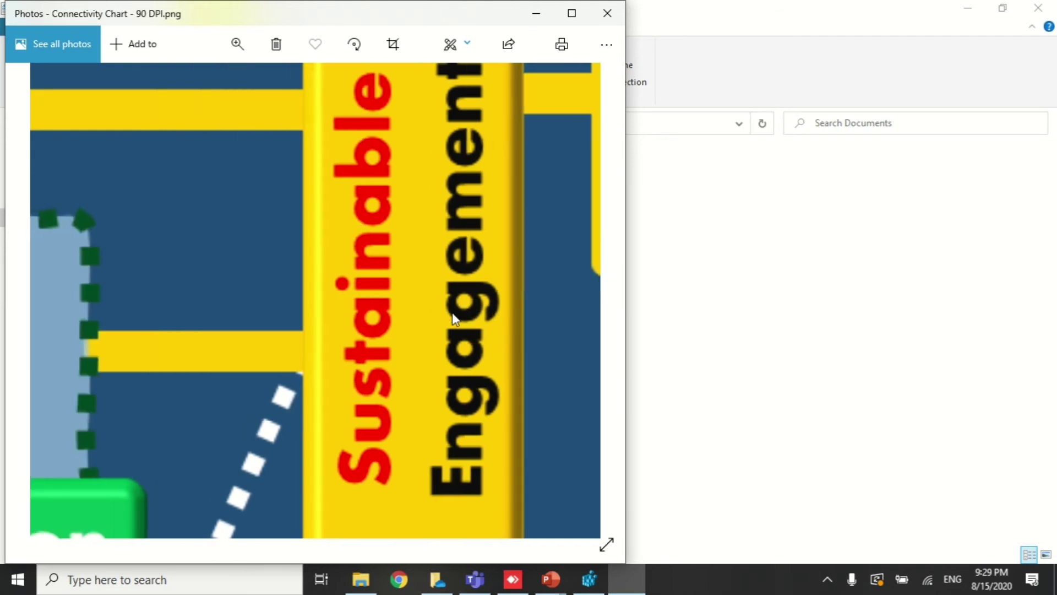
click(908, 333)
click(251, 174)
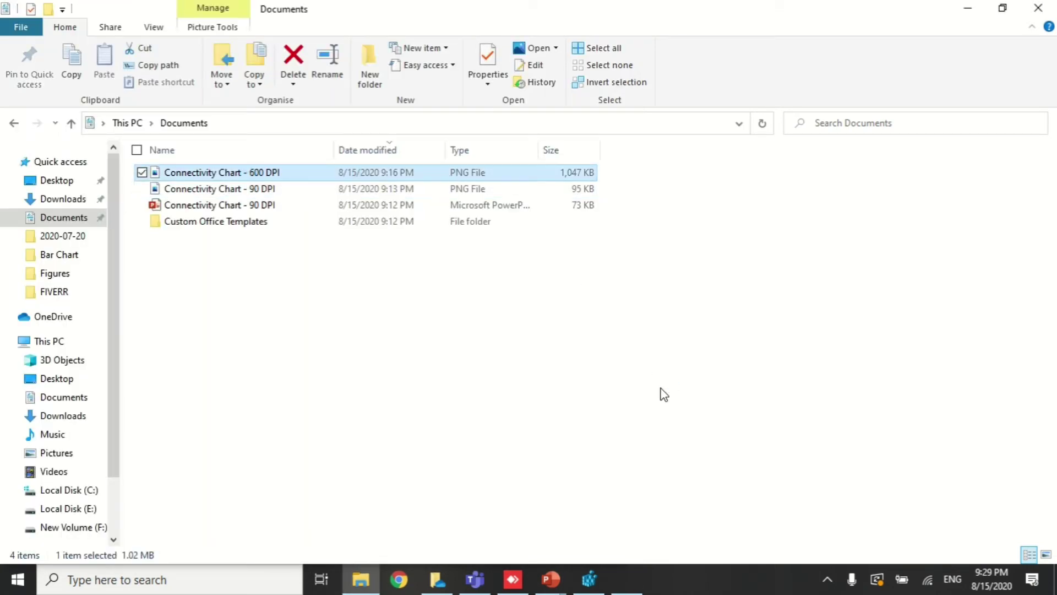
Open the 600 DPI PNG in Photos and zoom onto the Advocacy–Tolerance list
key(Return)
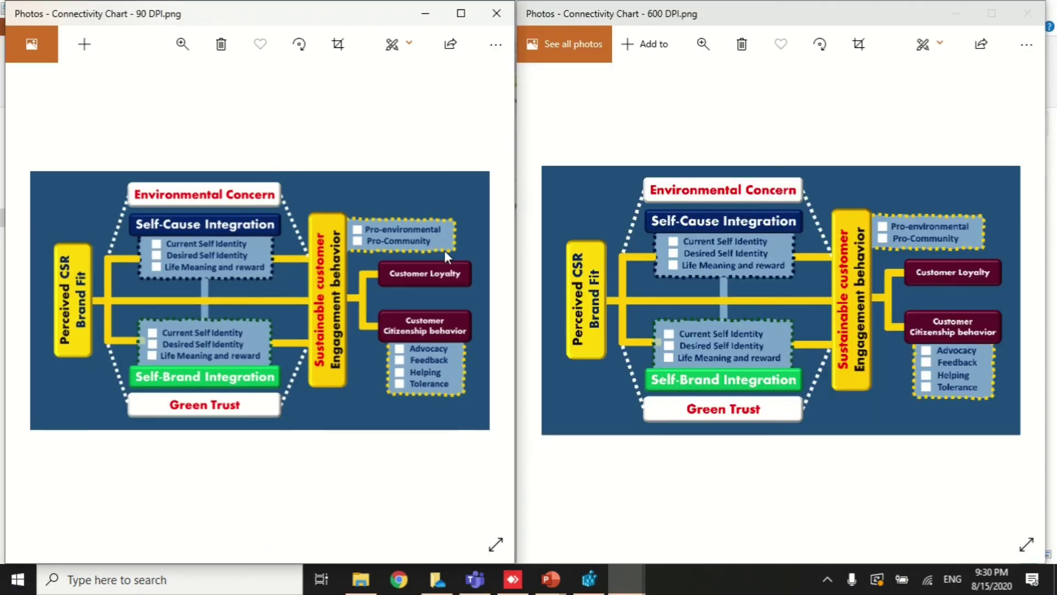
scroll(445, 253, up, 5)
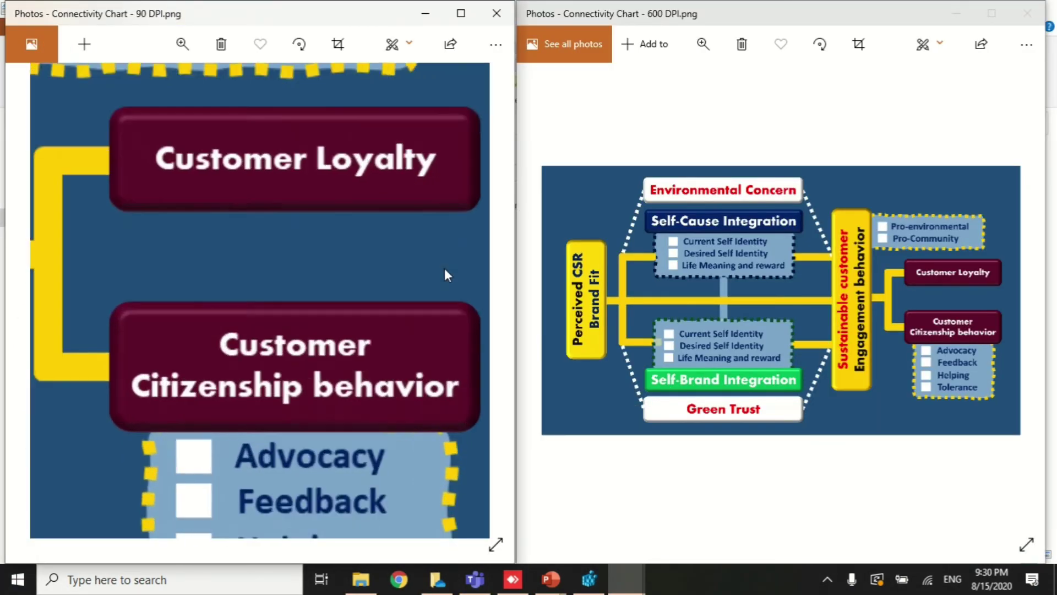
scroll(444, 269, up, 2)
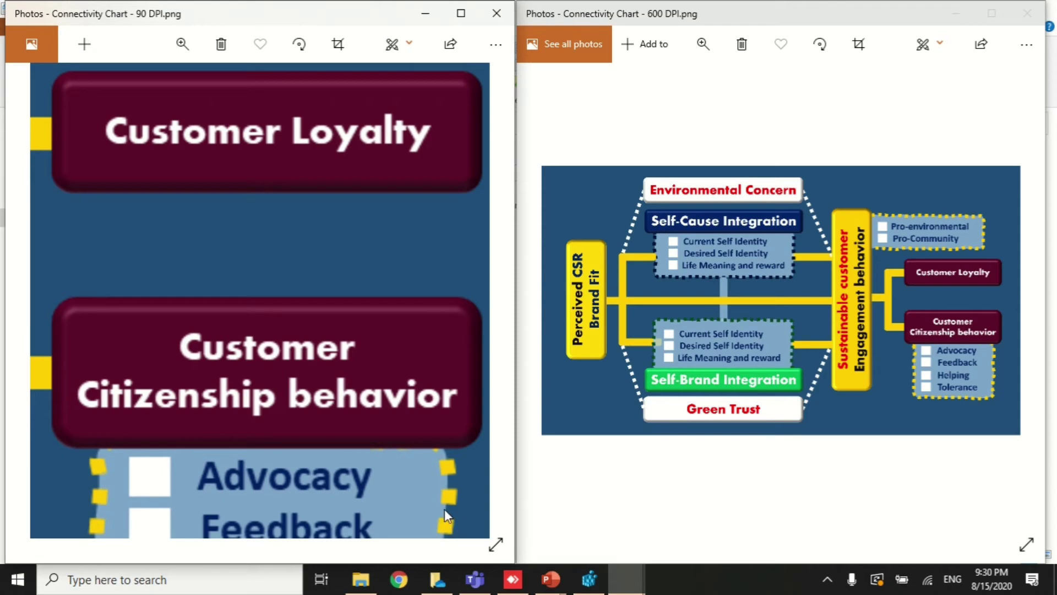
drag(444, 509, 439, 294)
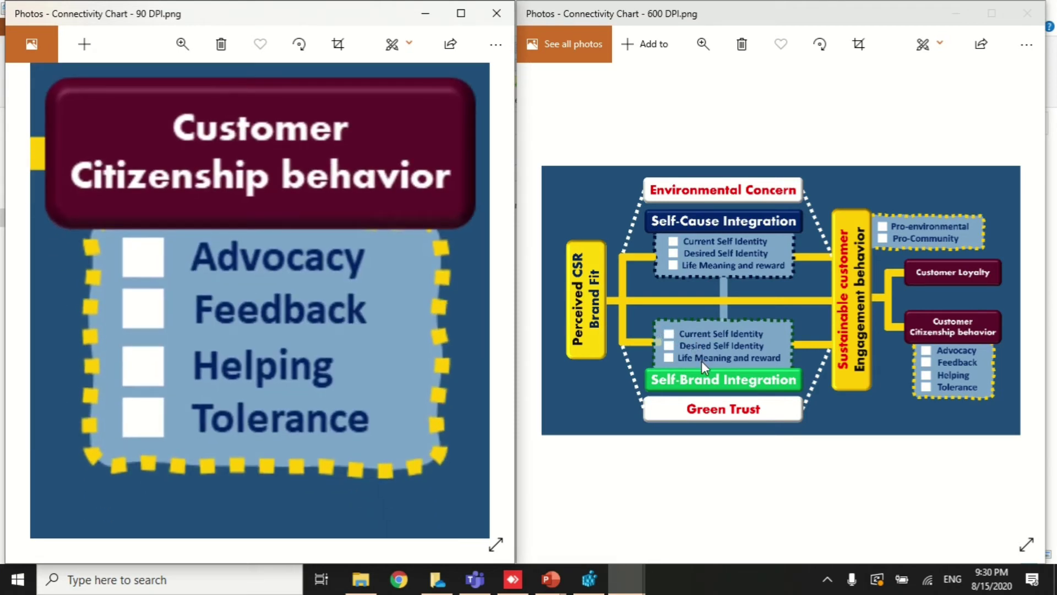
scroll(291, 353, up, 4)
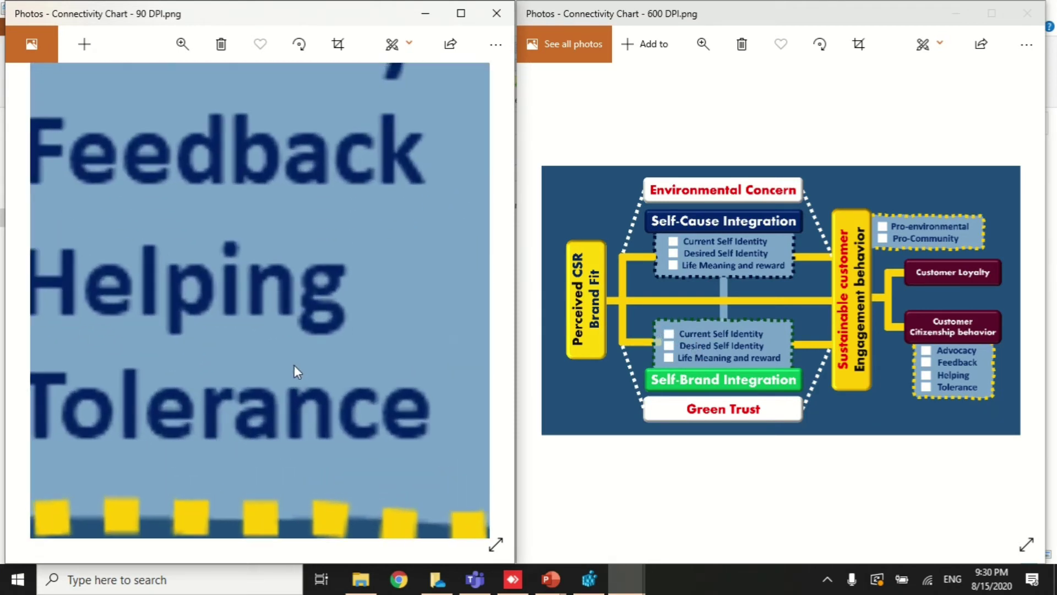
scroll(326, 376, down, 1)
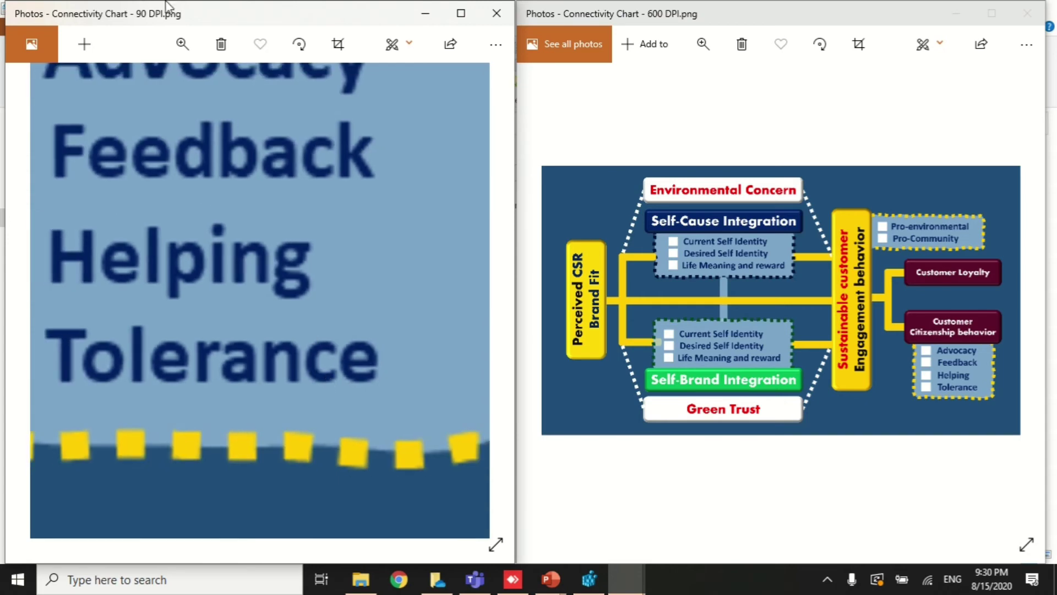
Zoom the 90 DPI image out slightly with the zoom slider
click(179, 44)
drag(254, 87, 212, 84)
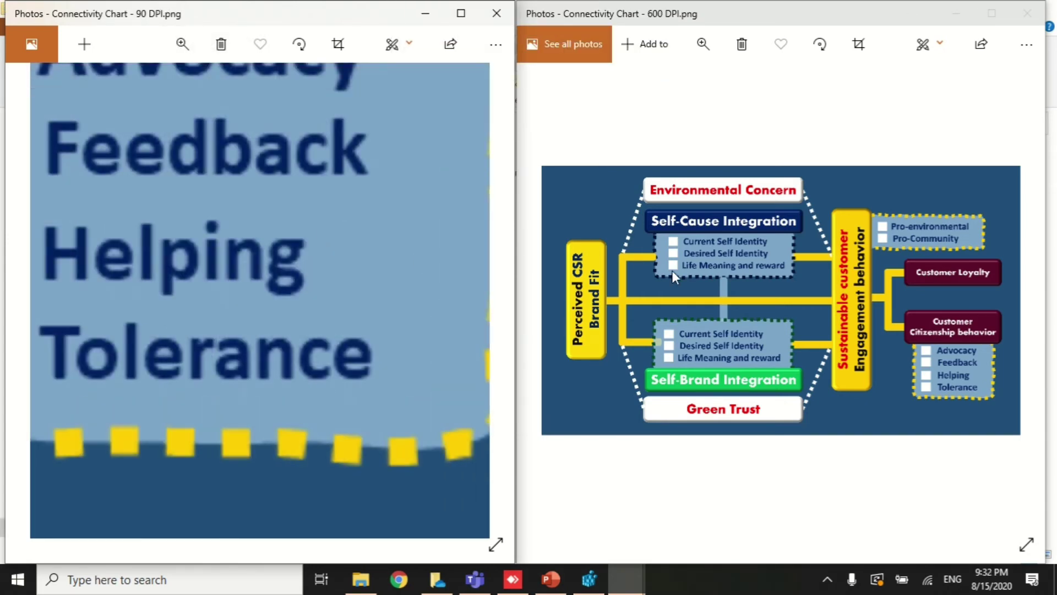
scroll(695, 272, up, 5)
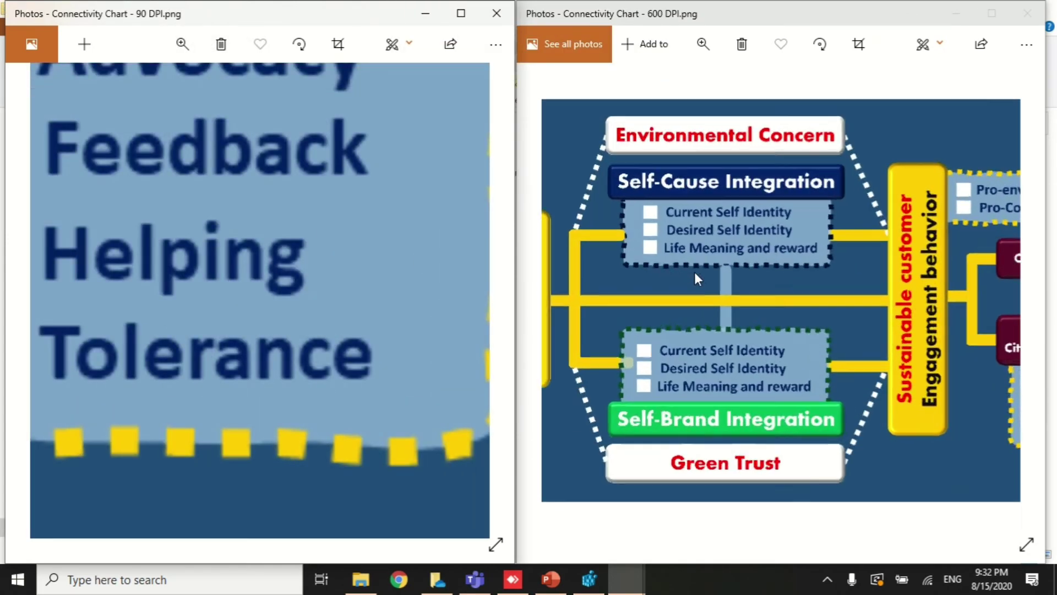
Zoom and pan the 600 DPI image to compare its crisp text against the 90 DPI one
click(866, 283)
scroll(865, 283, right, 10)
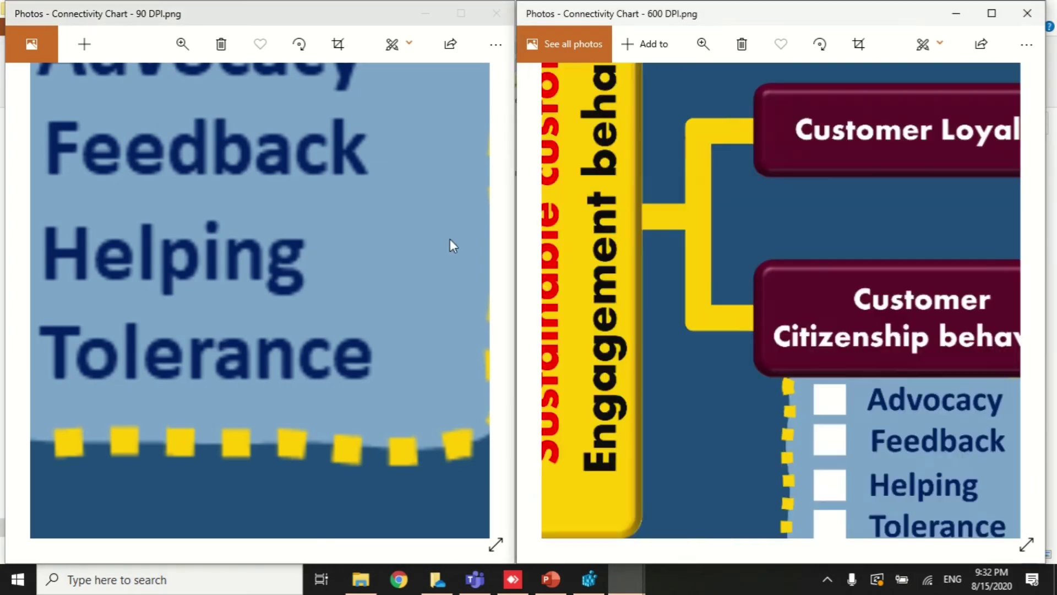
scroll(647, 206, down, 5)
scroll(831, 338, up, 5)
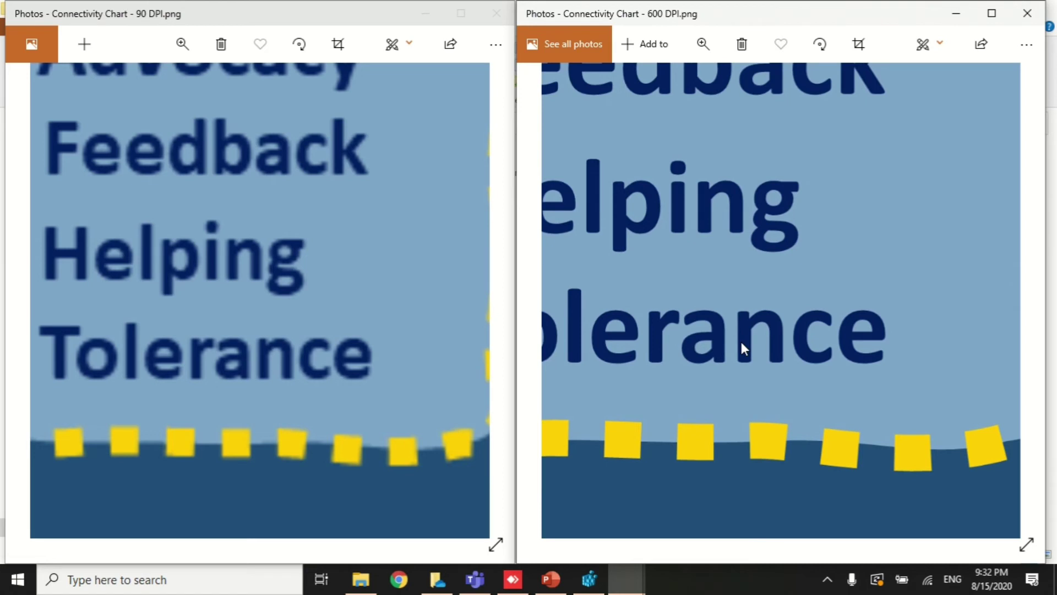
scroll(709, 316, up, 6)
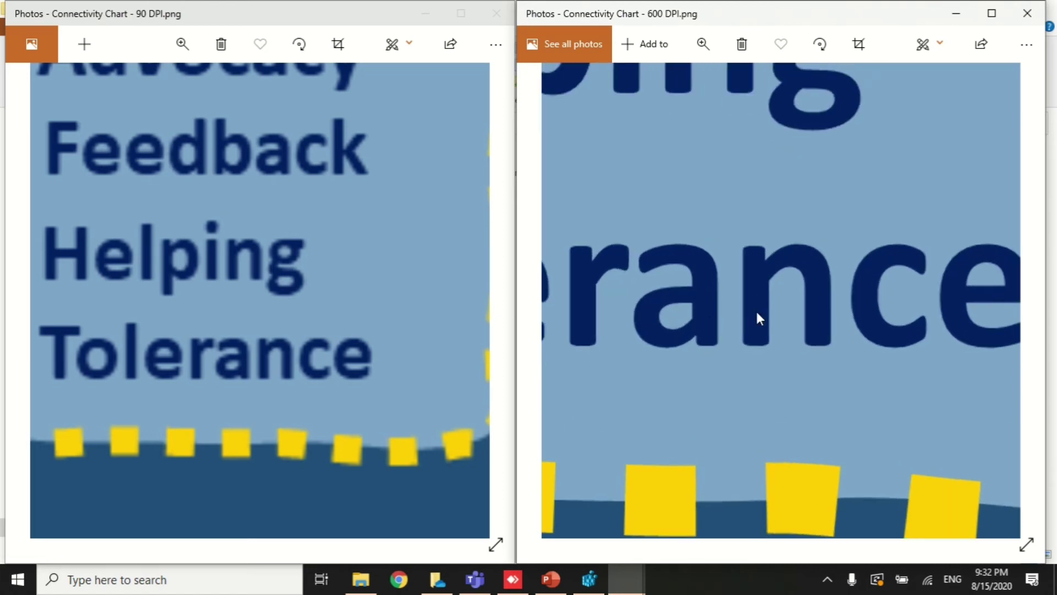
scroll(743, 220, down, 4)
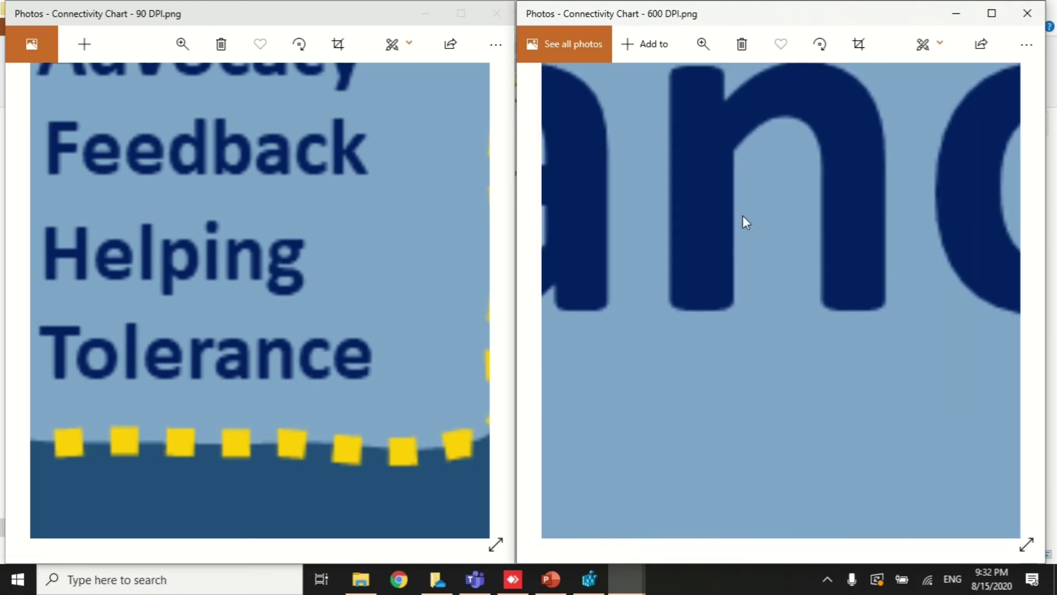
scroll(745, 225, down, 3)
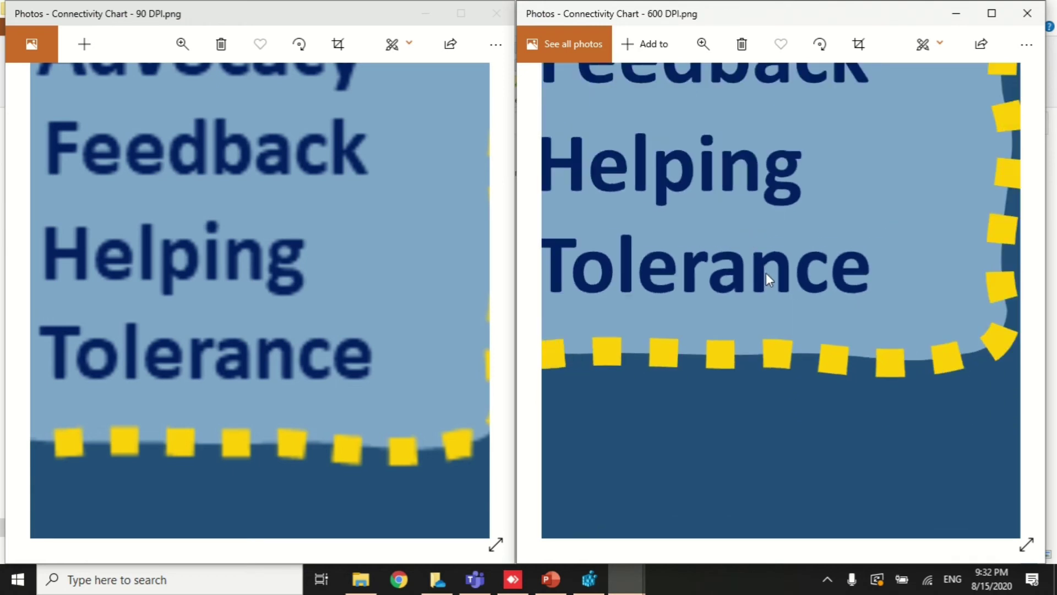
scroll(752, 344, down, 2)
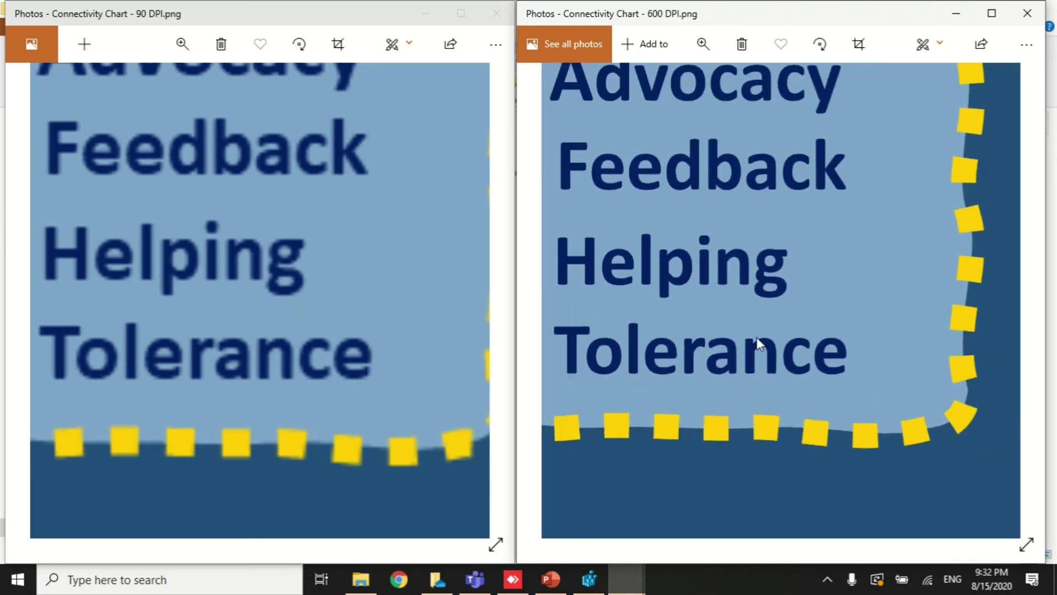
scroll(751, 342, down, 1)
scroll(751, 343, up, 3)
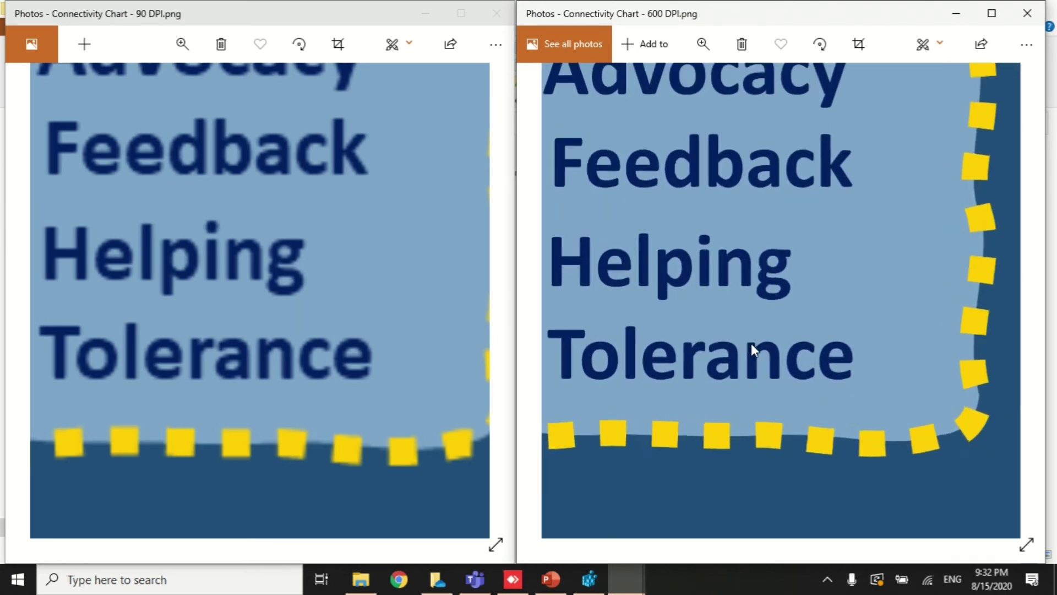
scroll(752, 342, down, 2)
scroll(752, 343, down, 2)
scroll(699, 302, up, 1)
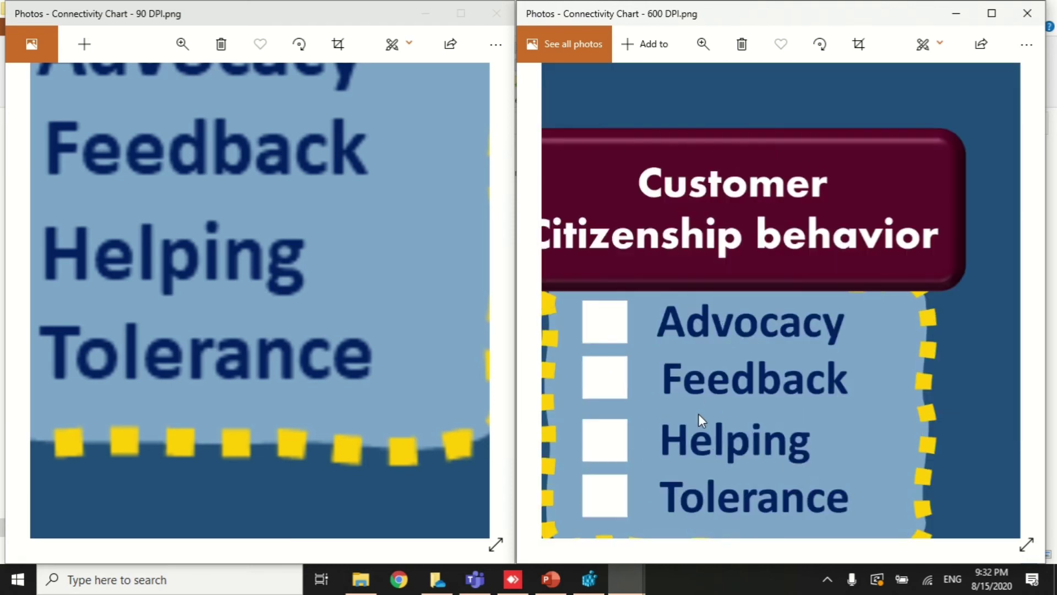
drag(304, 221, 353, 326)
scroll(356, 322, down, 1)
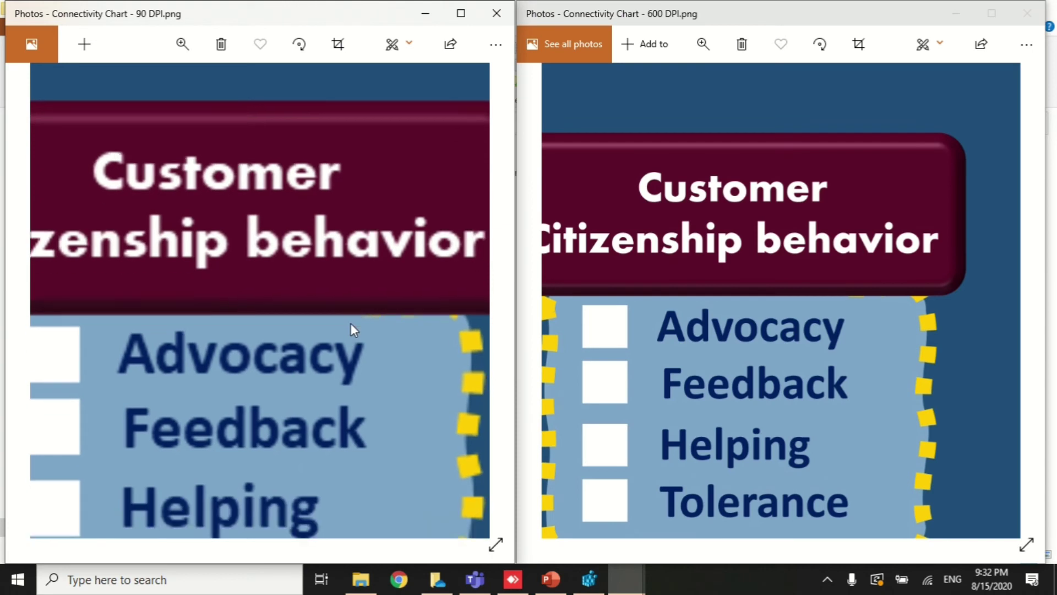
scroll(353, 325, up, 1)
scroll(725, 289, up, 4)
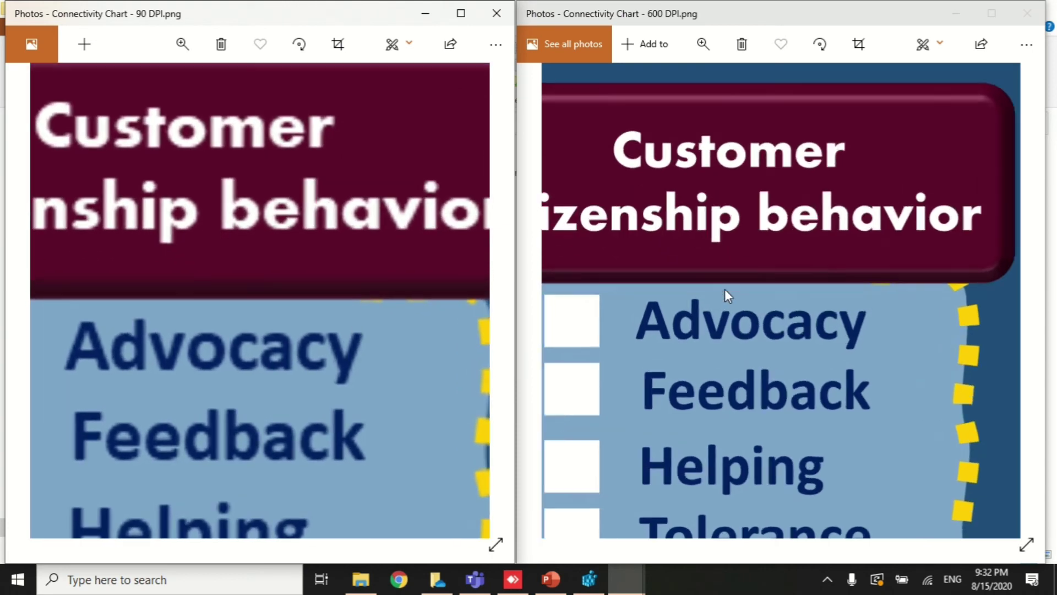
drag(736, 338, 730, 380)
scroll(729, 378, down, 3)
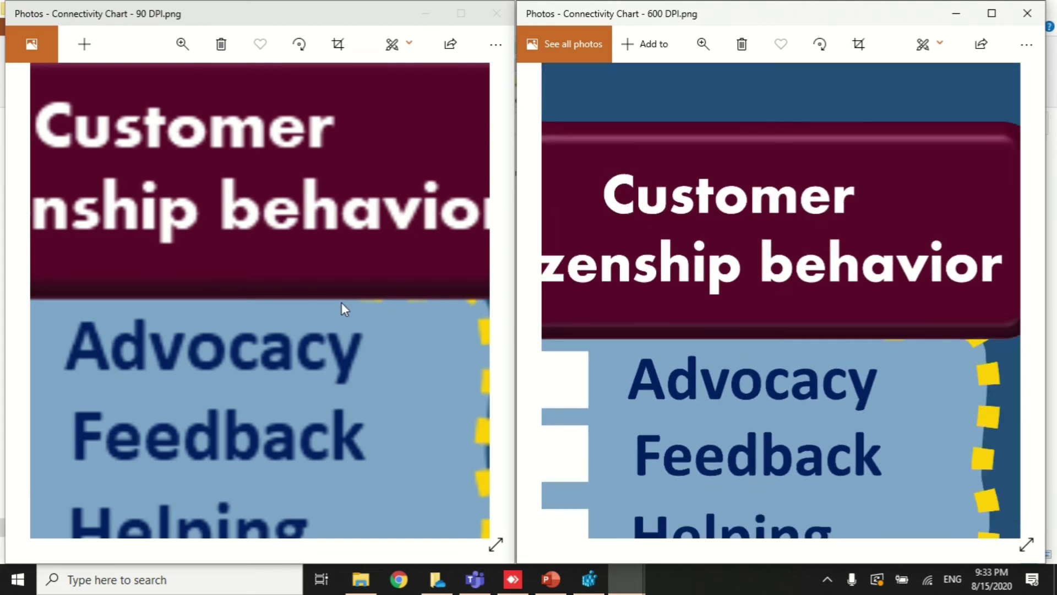
click(341, 302)
scroll(349, 307, down, 1)
scroll(349, 308, down, 2)
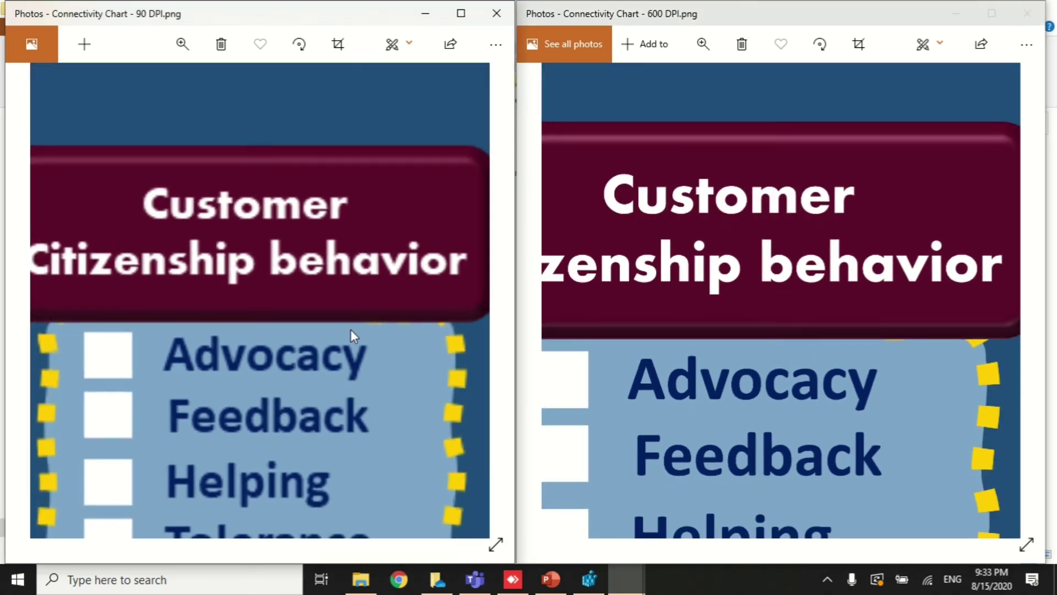
scroll(355, 331, up, 2)
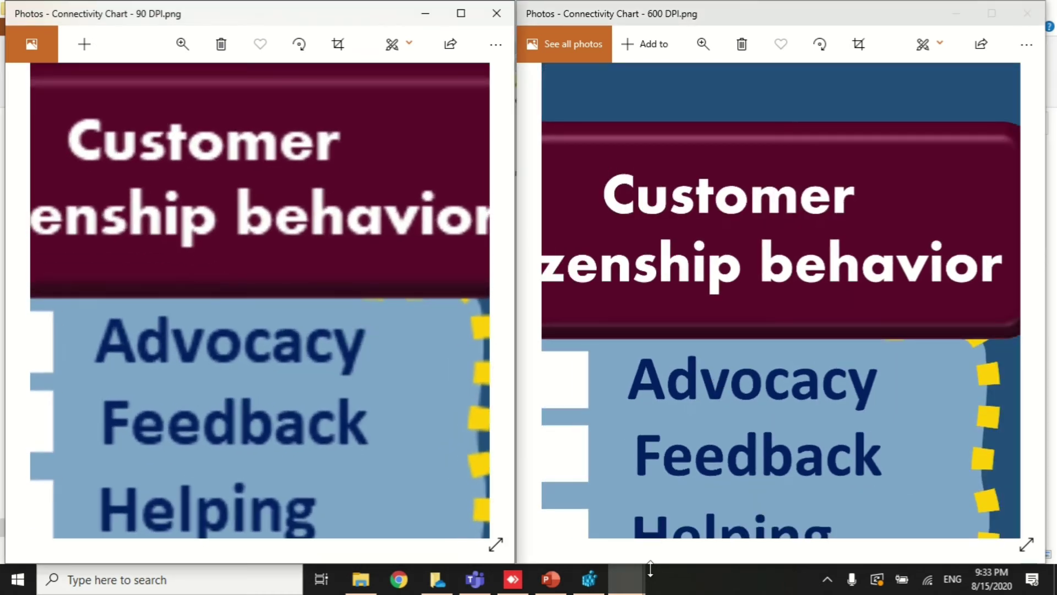
scroll(715, 336, down, 3)
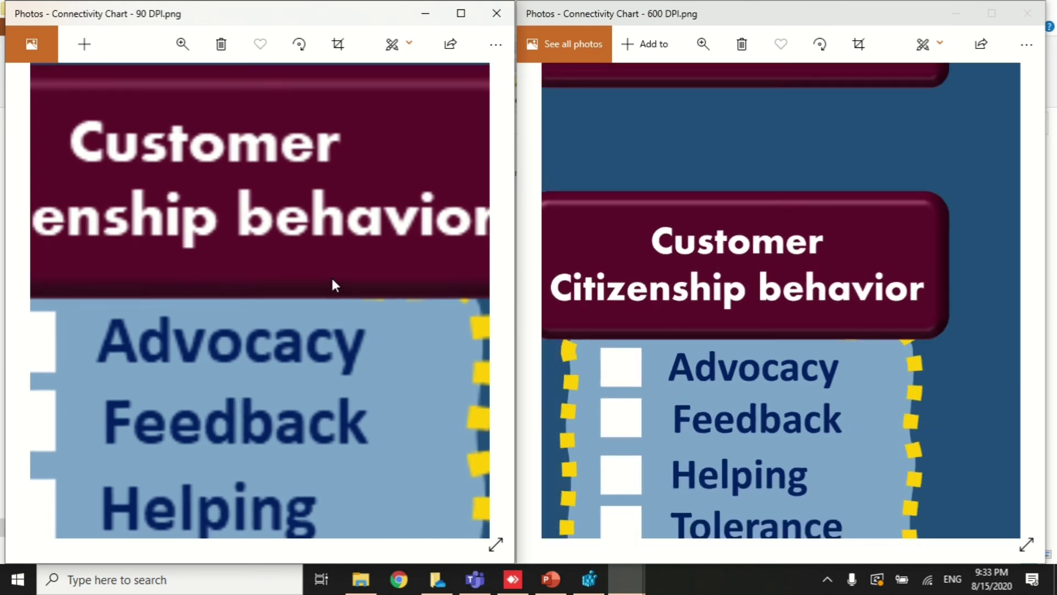
scroll(331, 281, down, 2)
drag(329, 288, 253, 443)
drag(305, 392, 419, 215)
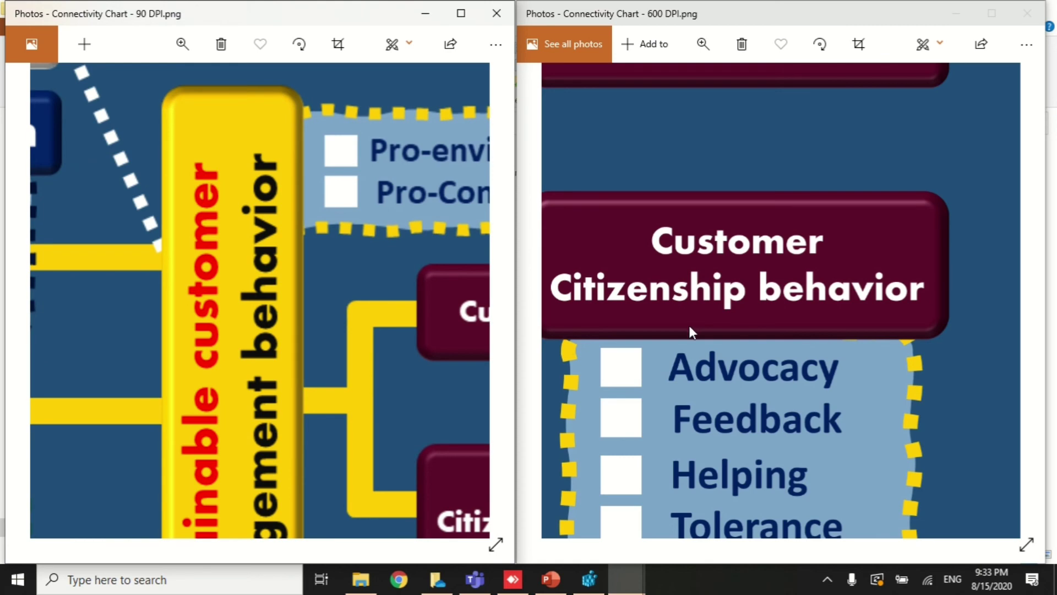
drag(530, 357, 703, 408)
scroll(702, 408, down, 2)
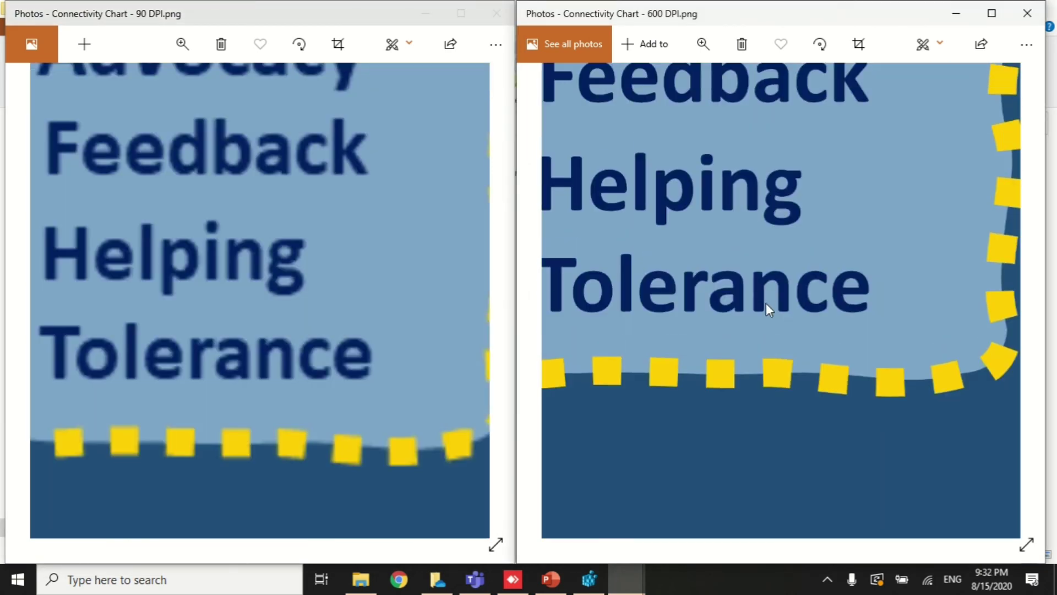
drag(765, 303, 754, 349)
scroll(753, 345, down, 2)
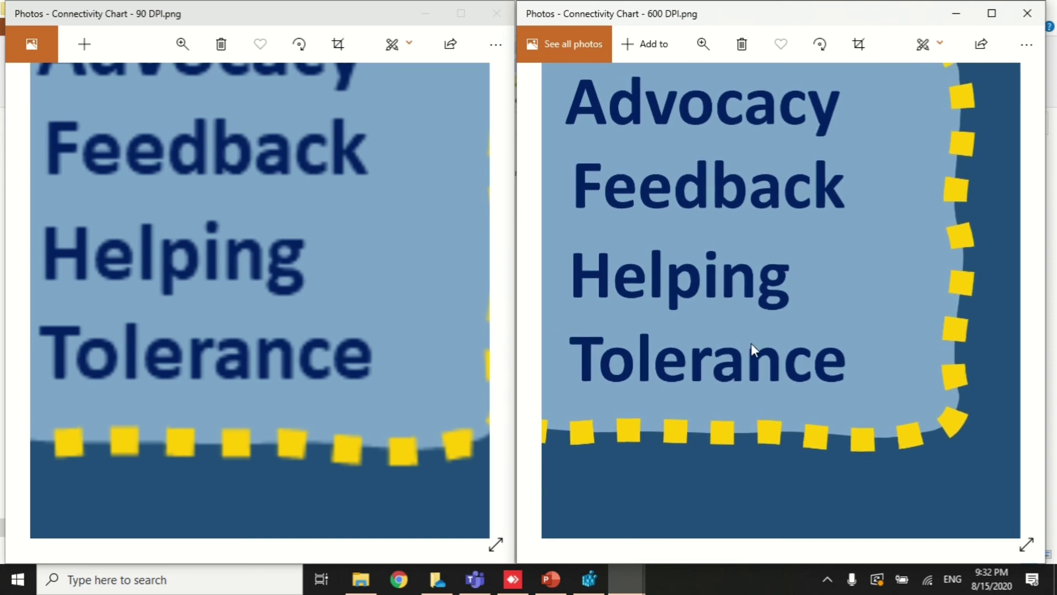
scroll(751, 342, up, 2)
scroll(752, 342, down, 3)
scroll(752, 342, down, 2)
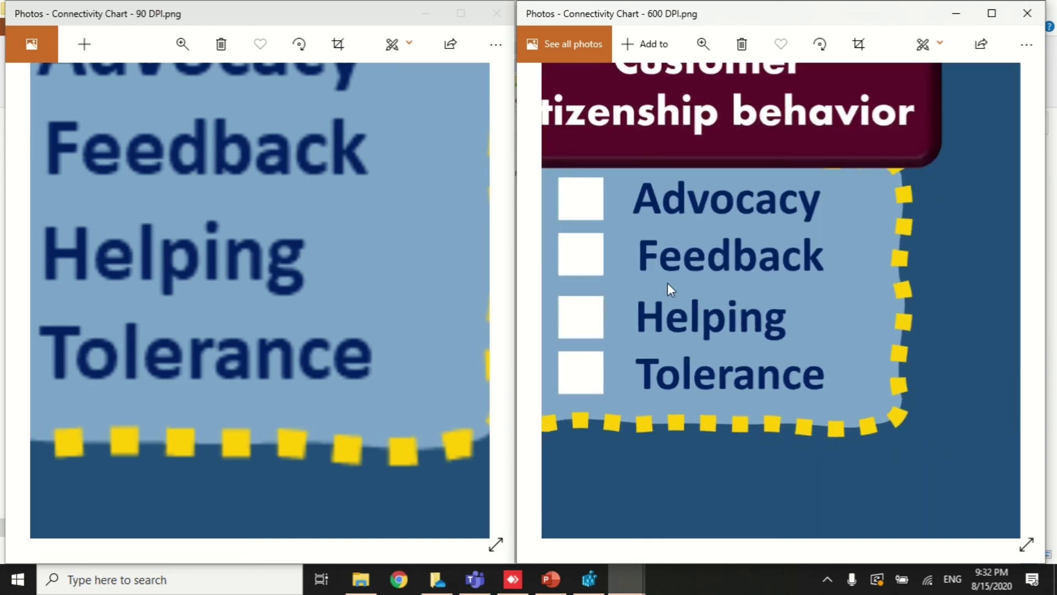
drag(667, 282, 698, 414)
click(303, 230)
scroll(319, 220, up, 3)
scroll(341, 374, down, 3)
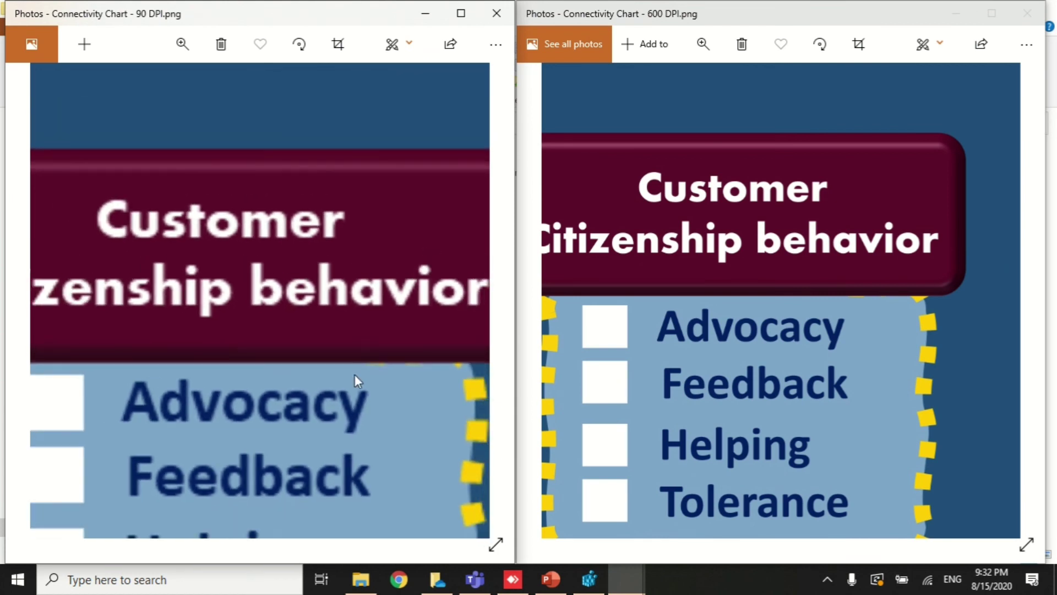
drag(357, 376, 351, 323)
scroll(352, 323, up, 2)
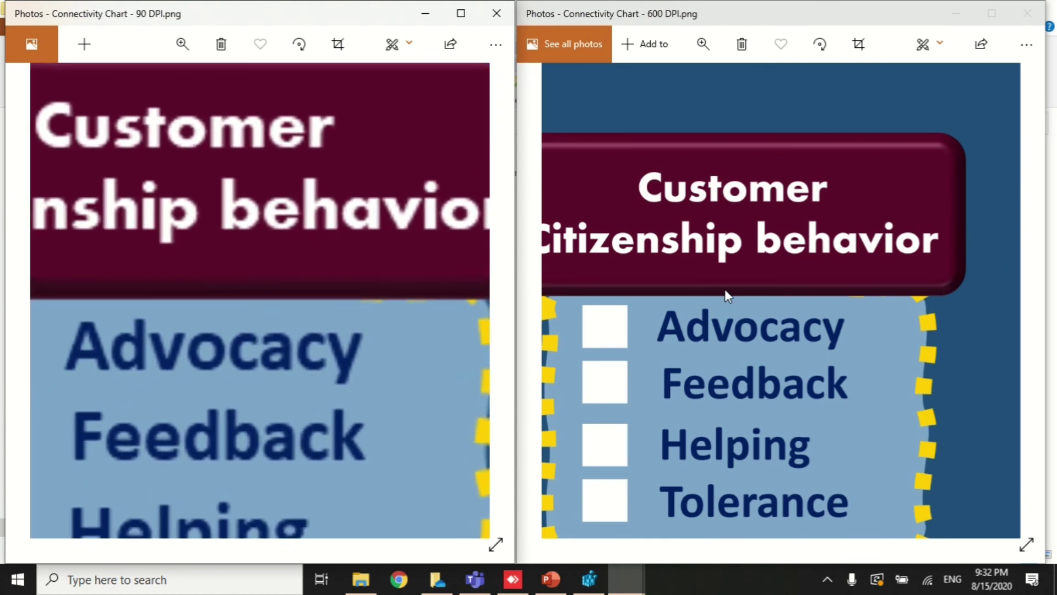
scroll(725, 289, up, 4)
drag(738, 295, 729, 378)
scroll(732, 363, down, 3)
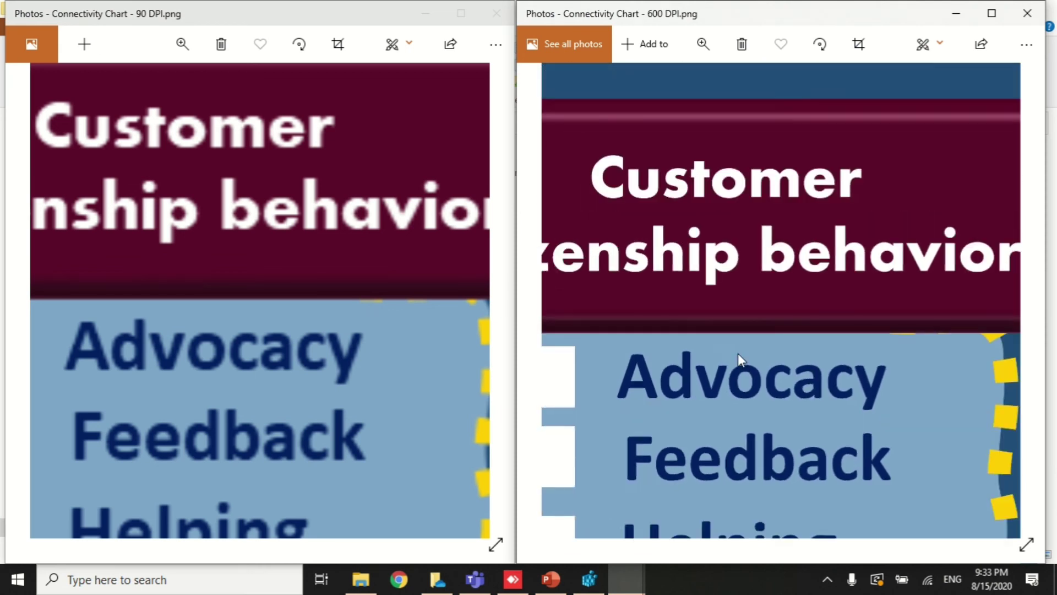
click(341, 302)
scroll(349, 307, down, 1)
scroll(349, 313, down, 1)
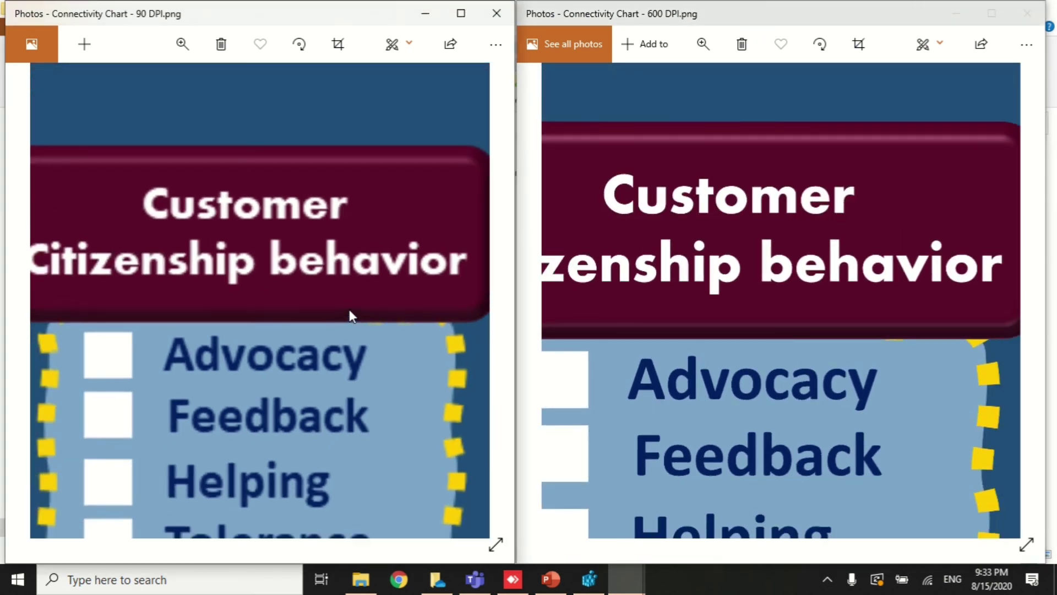
scroll(355, 333, up, 2)
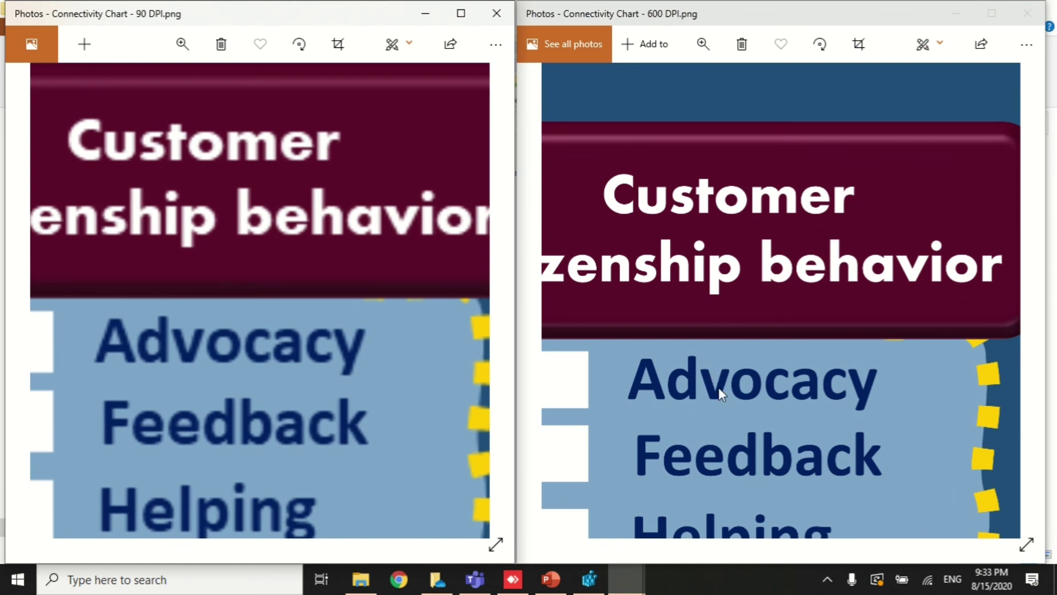
scroll(723, 313, down, 3)
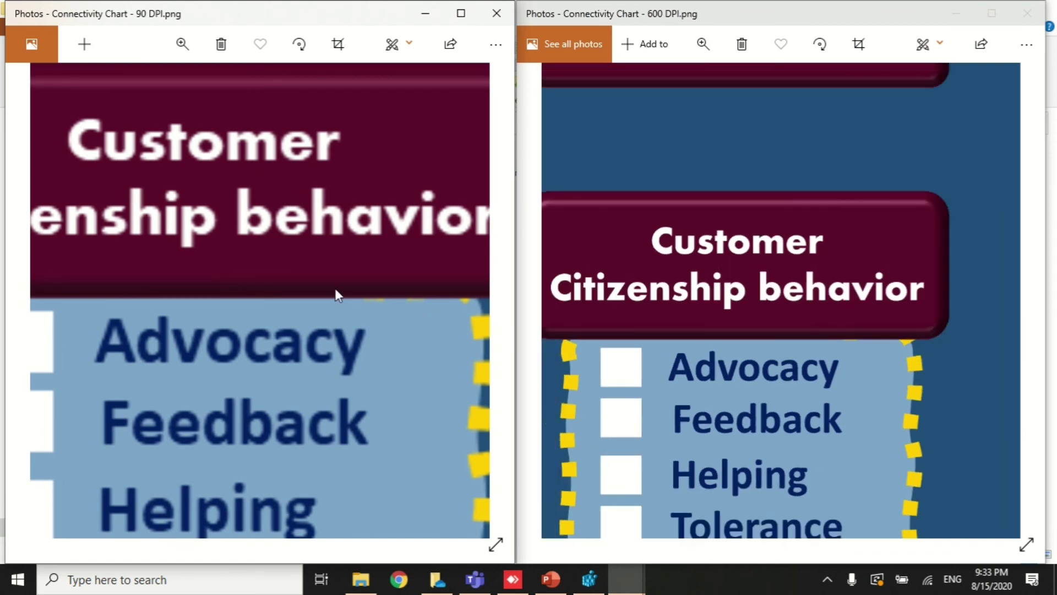